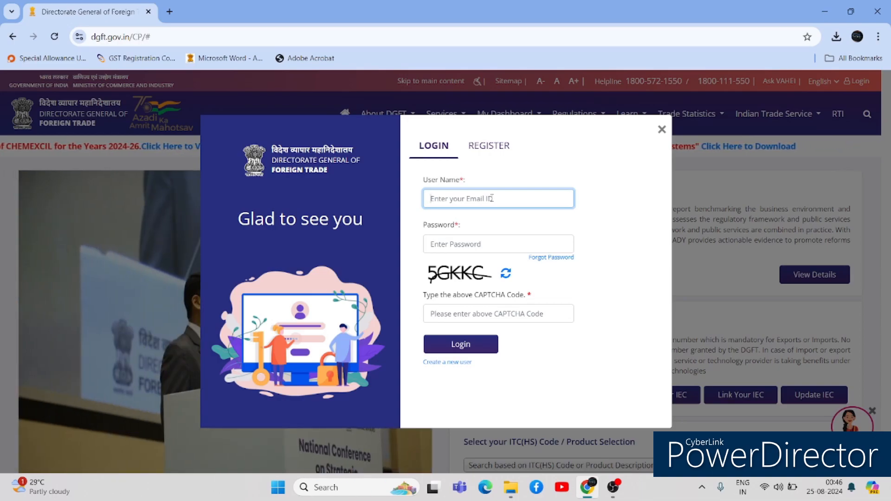
- Register a new user as Importer/Exporter on the DGFT registration form
{"action": "left_click", "coordinate": [501, 145]}
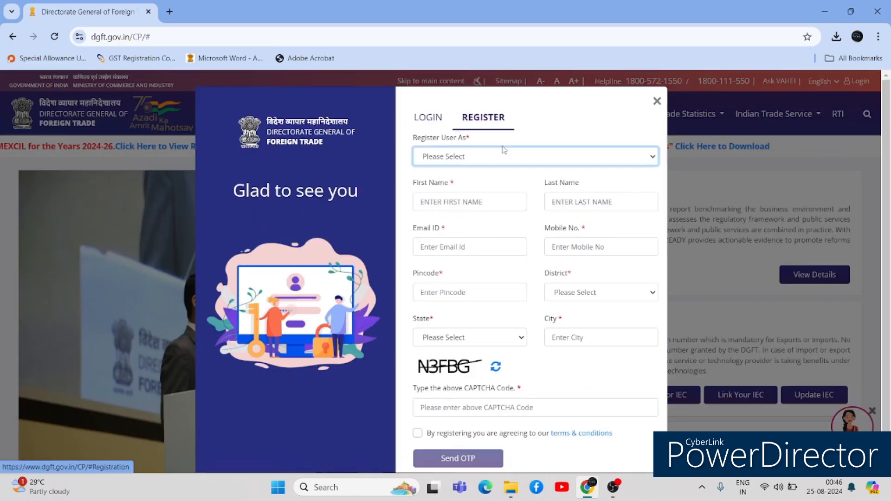
{"action": "left_click", "coordinate": [470, 162]}
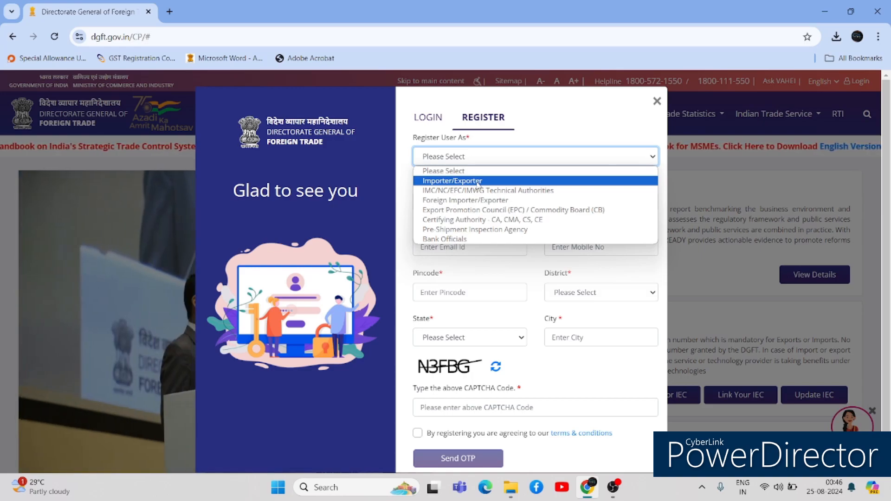
{"action": "left_click", "coordinate": [478, 181]}
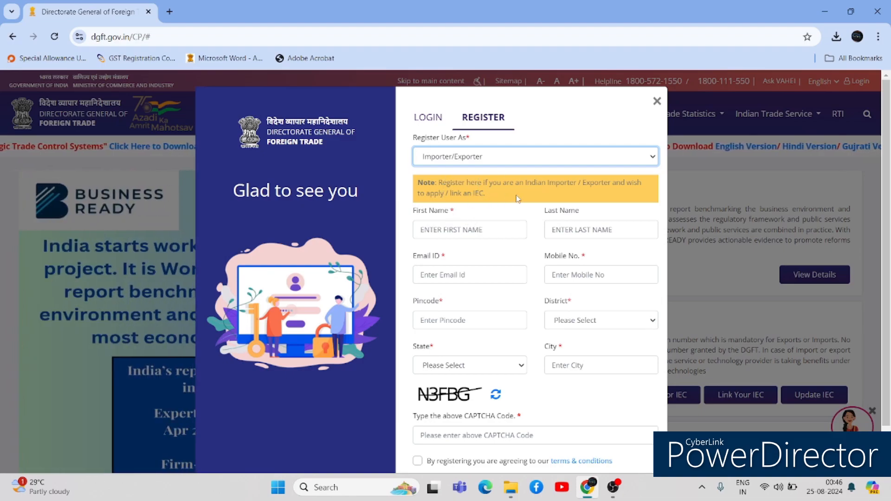
{"action": "left_click", "coordinate": [475, 232]}
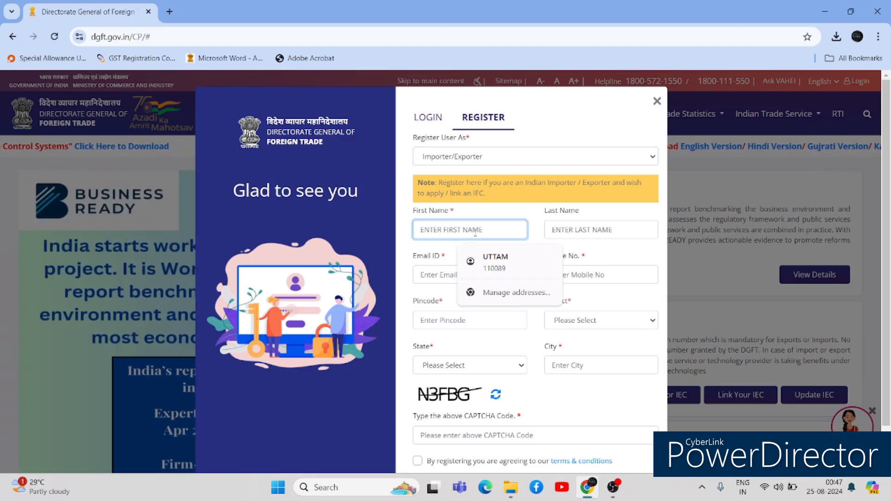
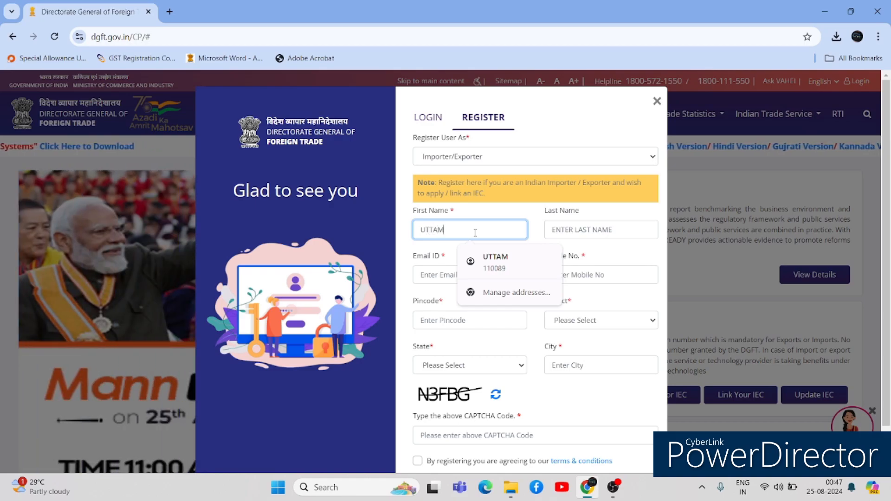
- Enter the applicant's first and last name, e-mail address, mobile number and pincode
{"action": "key", "text": "Tab"}
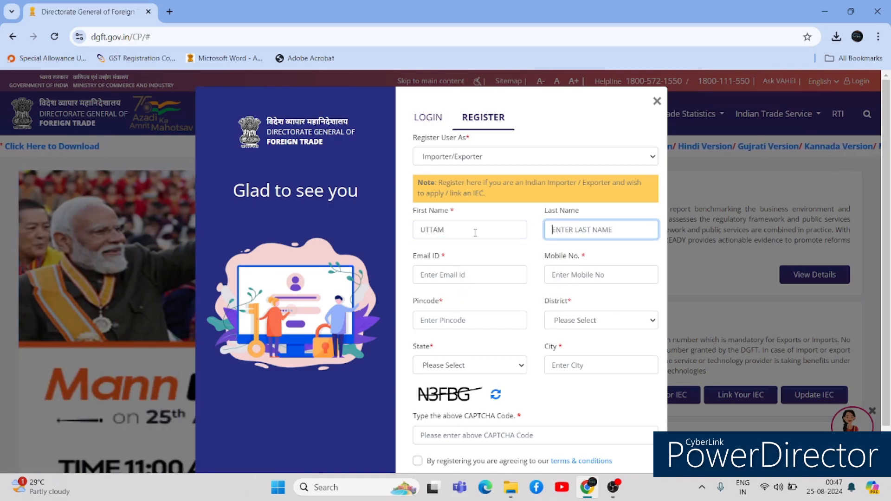
{"action": "key", "text": "Tab"}
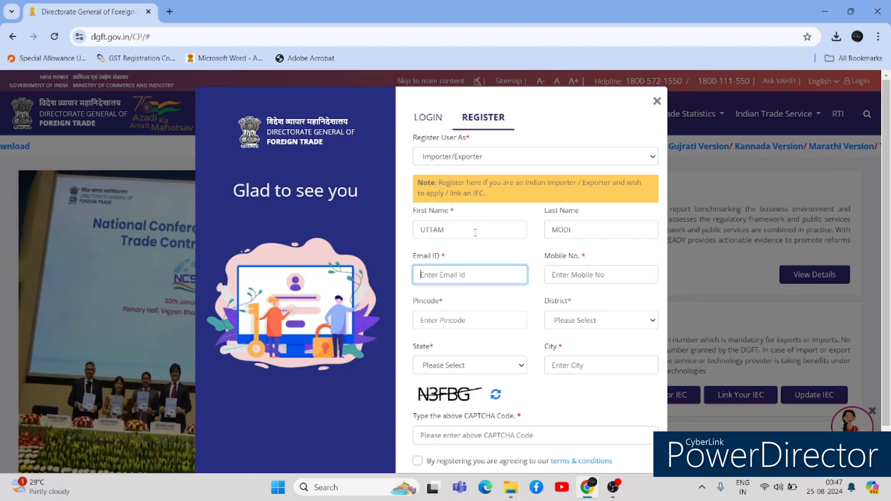
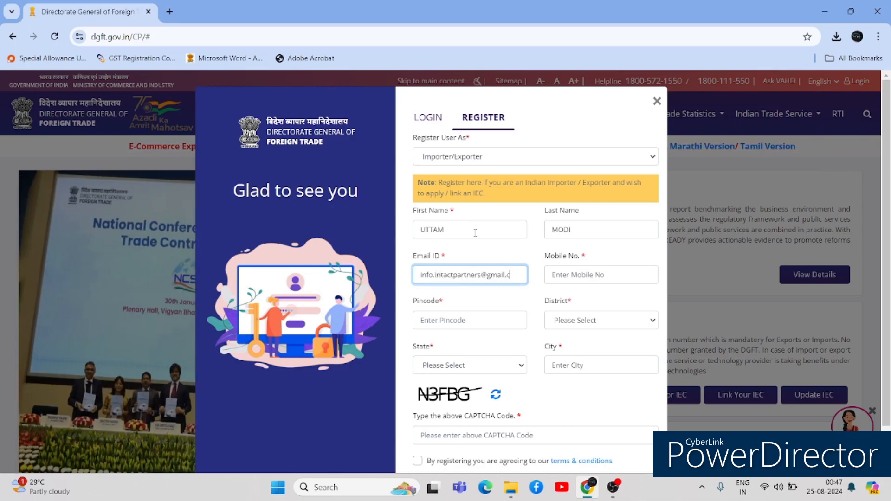
{"action": "key", "text": "Tab"}
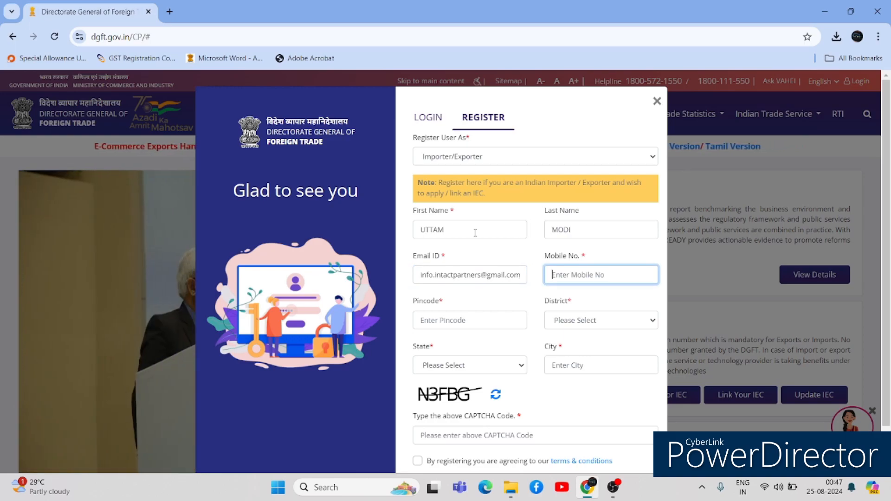
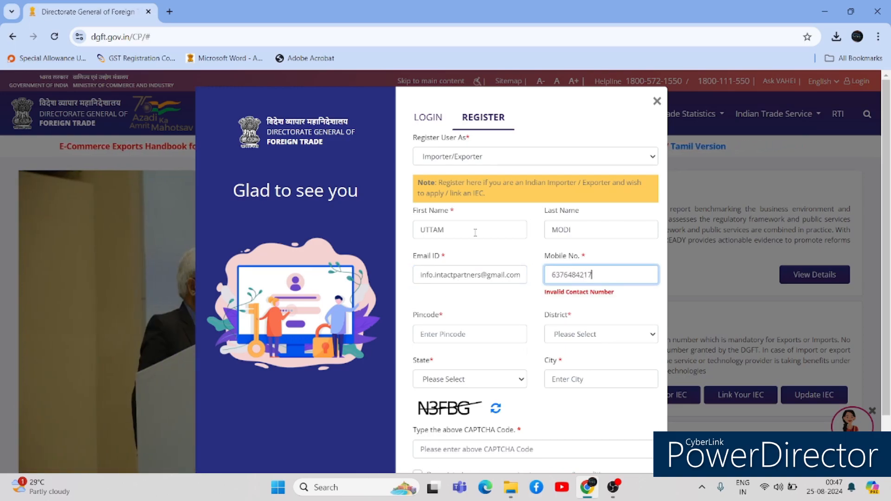
{"action": "key", "text": "Tab"}
{"action": "type", "text": "334803"}
{"action": "key", "text": "Tab"}
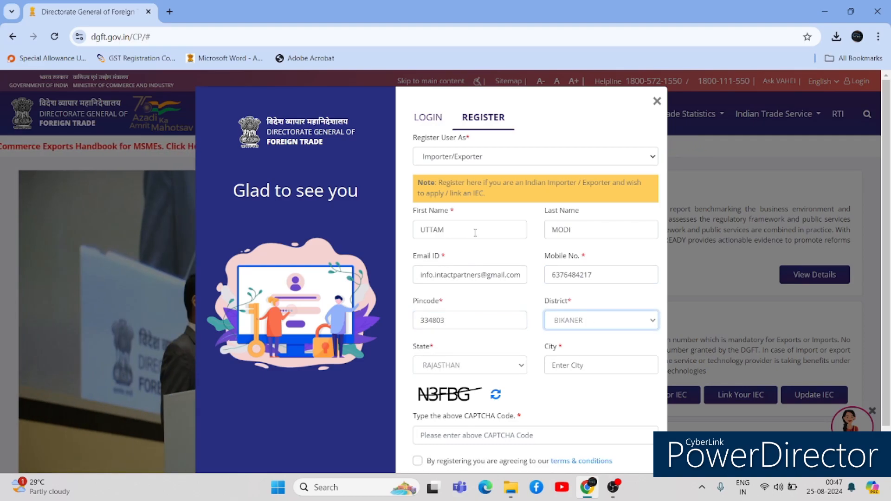
- Fill in the CAPTCHA, accept the terms and conditions, and add the missing city
{"action": "left_click", "coordinate": [462, 435]}
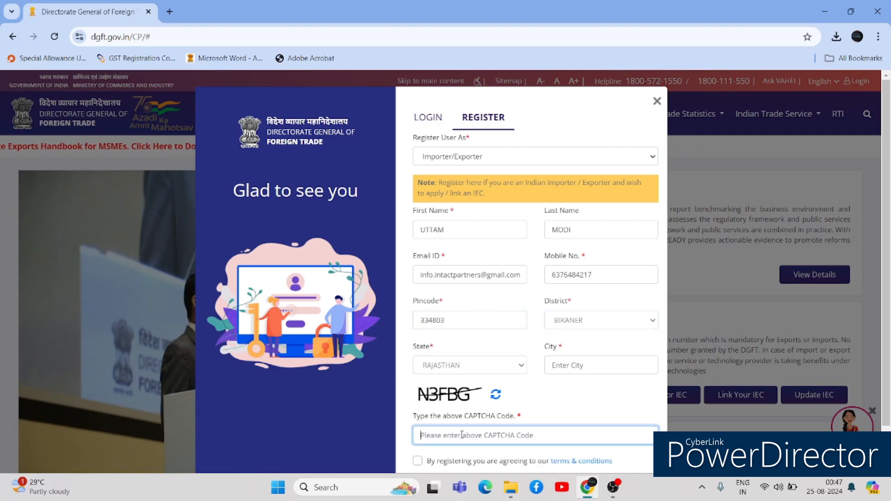
{"action": "type", "text": "N3FBG"}
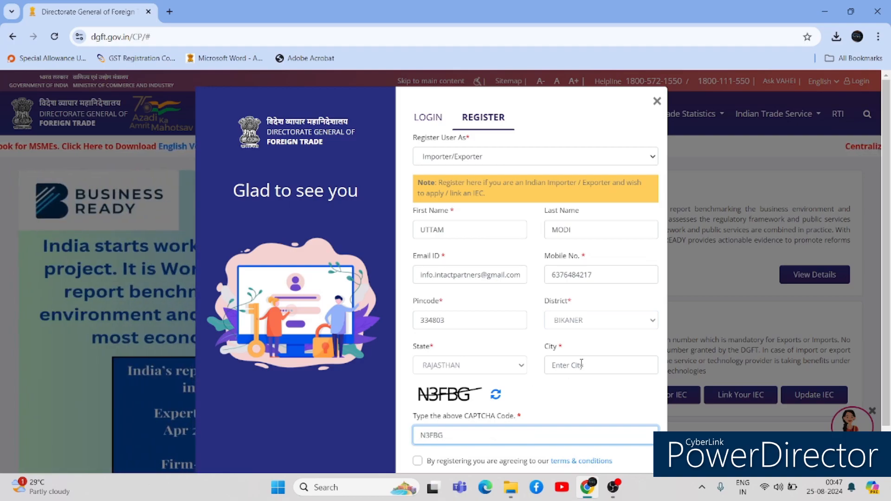
{"action": "scroll", "coordinate": [603, 352], "scroll_direction": "down", "scroll_amount": 1}
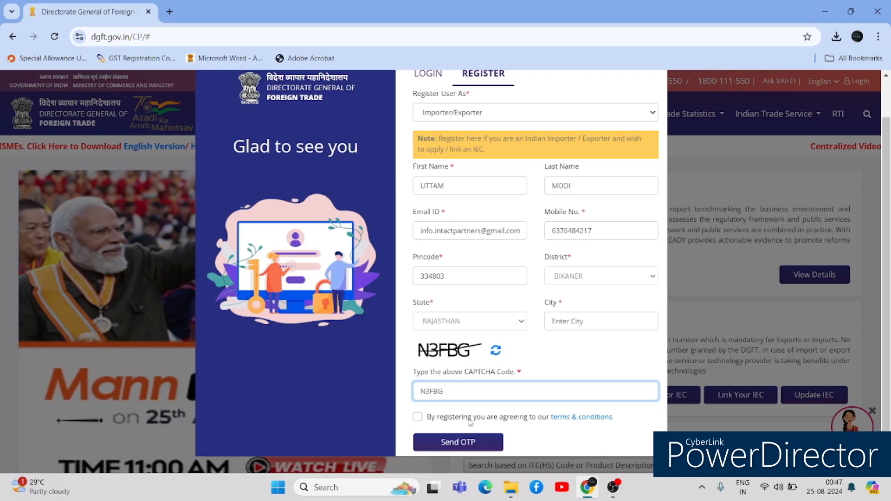
{"action": "left_click", "coordinate": [417, 417]}
{"action": "left_click", "coordinate": [447, 443]}
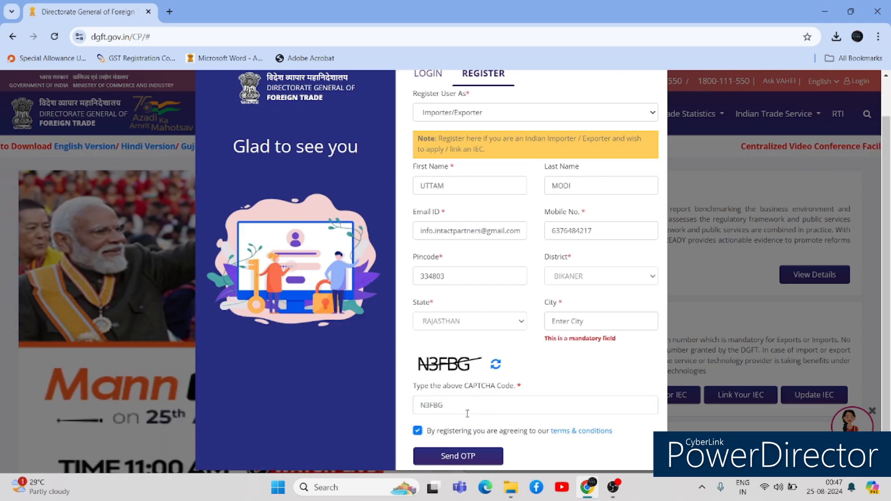
{"action": "scroll", "coordinate": [655, 320], "scroll_direction": "down", "scroll_amount": 1}
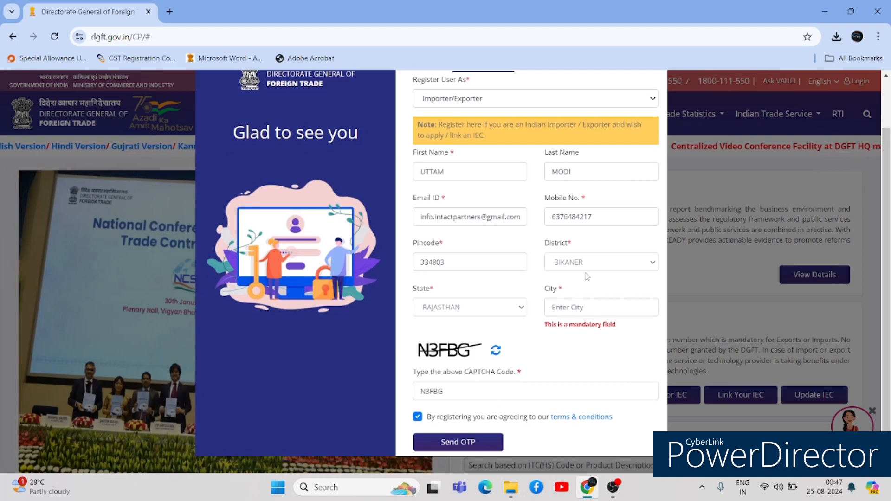
{"action": "left_click", "coordinate": [582, 302]}
{"action": "scroll", "coordinate": [582, 302], "scroll_direction": "up", "scroll_amount": 1}
{"action": "type", "text": "BIKANER"}
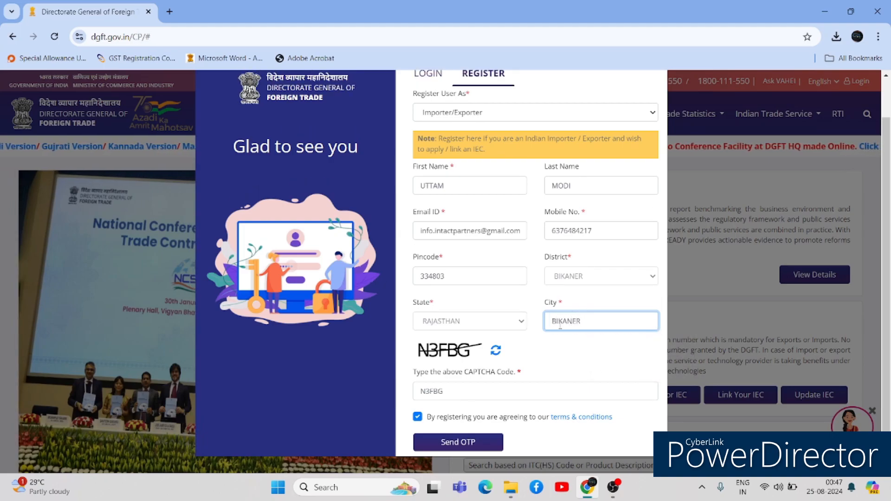
- Request the registration OTPs, enter the e-mail and mobile OTPs, and complete registration
{"action": "left_click", "coordinate": [457, 444]}
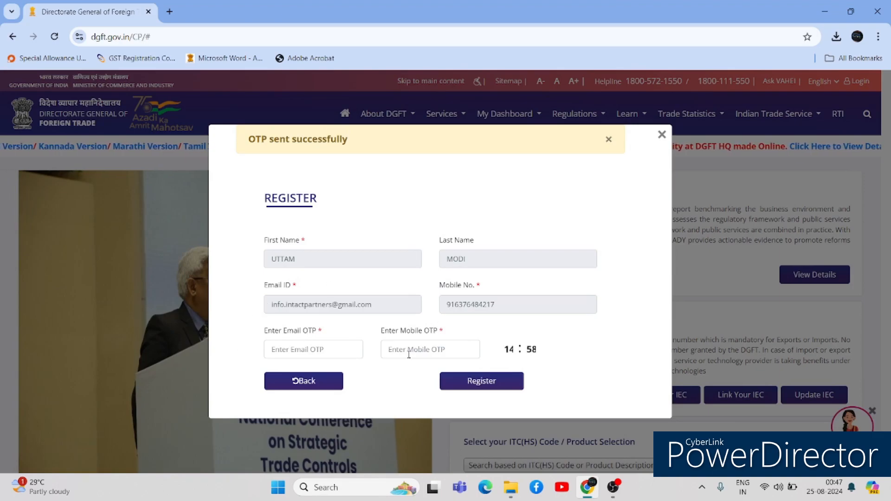
{"action": "left_click", "coordinate": [335, 347]}
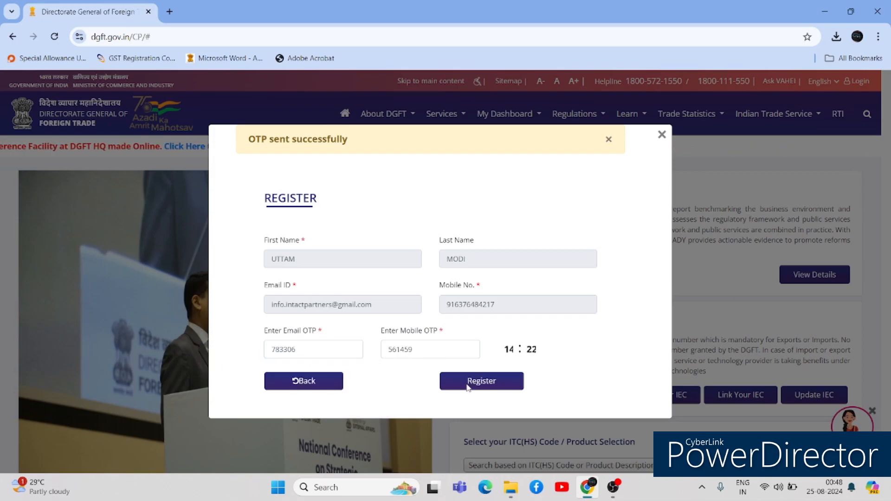
{"action": "left_click", "coordinate": [467, 386]}
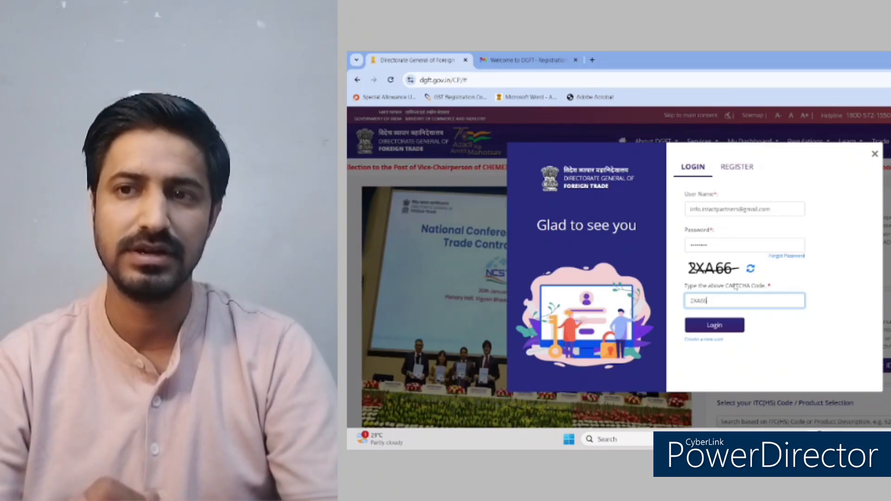
- Sign in, replace the first-time password with a new one, and return to sign-in
{"action": "left_click", "coordinate": [694, 328]}
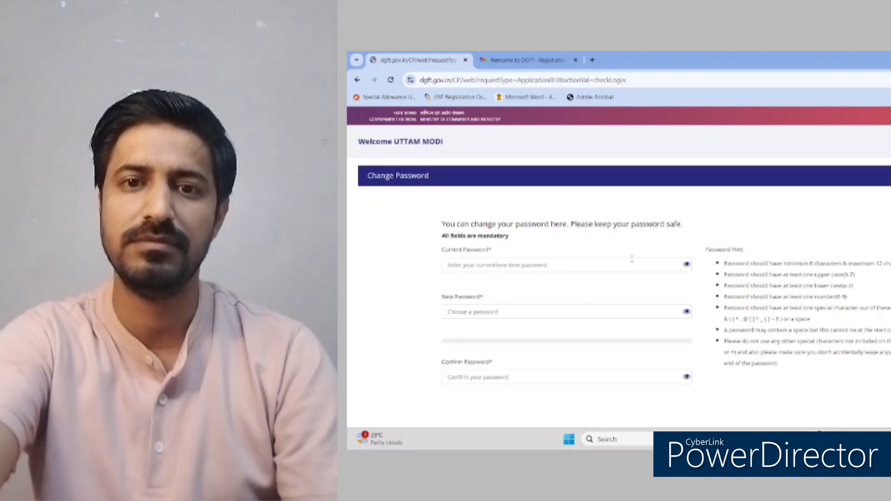
{"action": "left_click", "coordinate": [632, 260]}
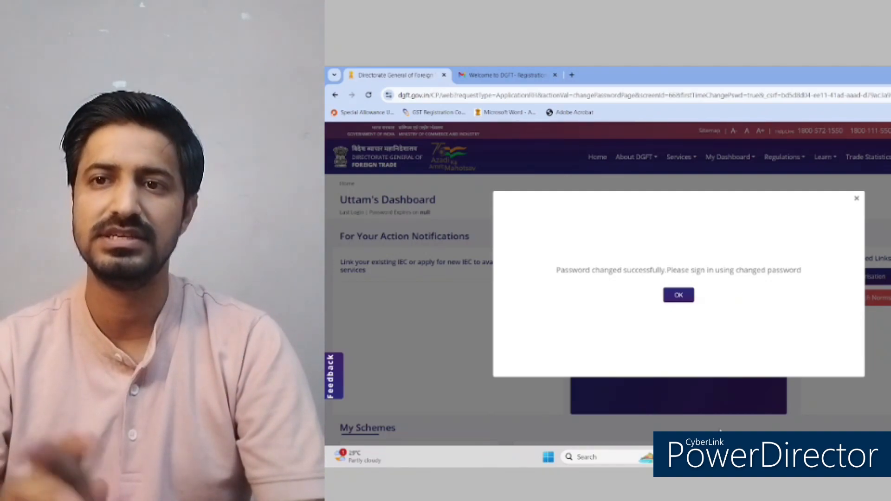
{"action": "left_click", "coordinate": [686, 300]}
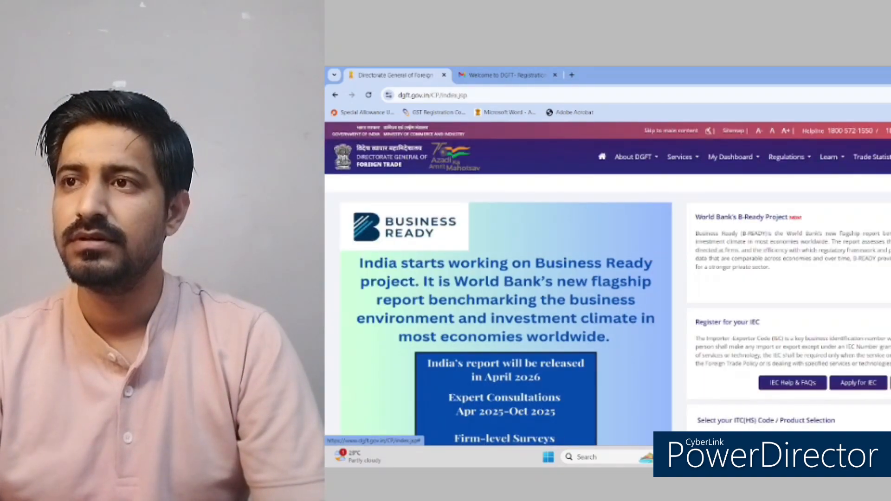
{"action": "left_click", "coordinate": [890, 157]}
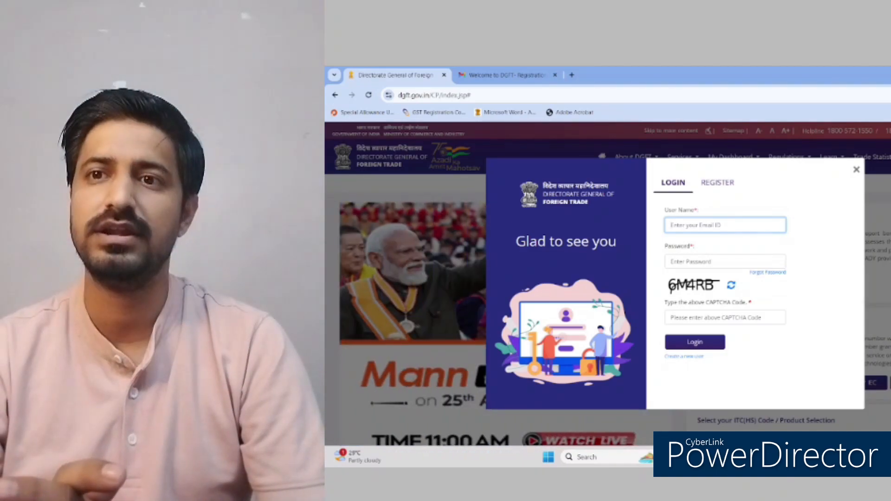
- Skip the alerts tour, look through the dashboard and services lists, and choose Apply IEC
{"action": "type", "text": "ut"}
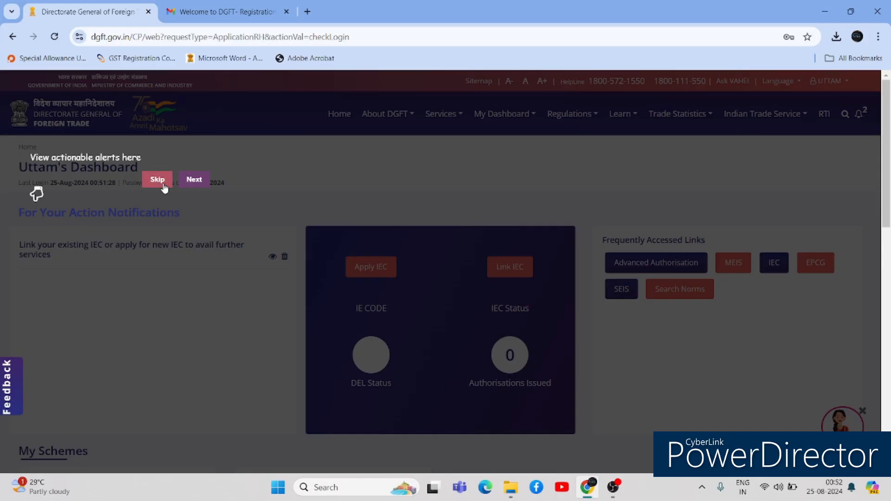
{"action": "left_click", "coordinate": [160, 184]}
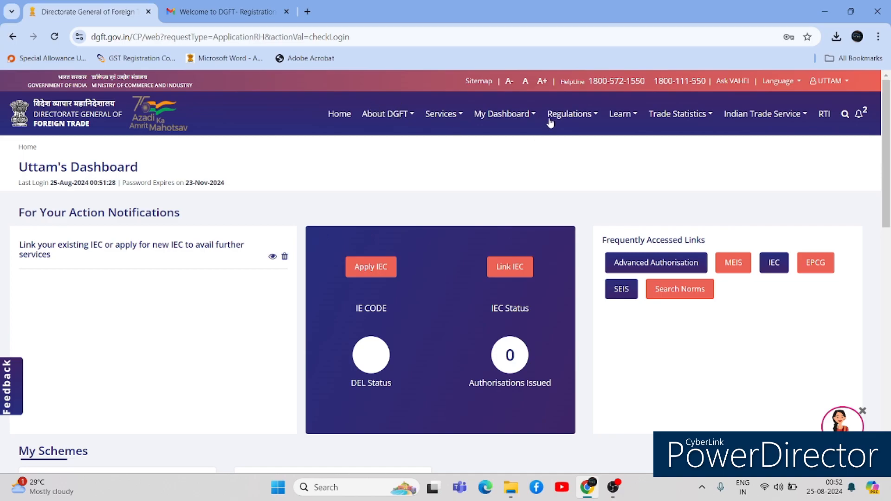
{"action": "left_click", "coordinate": [502, 118]}
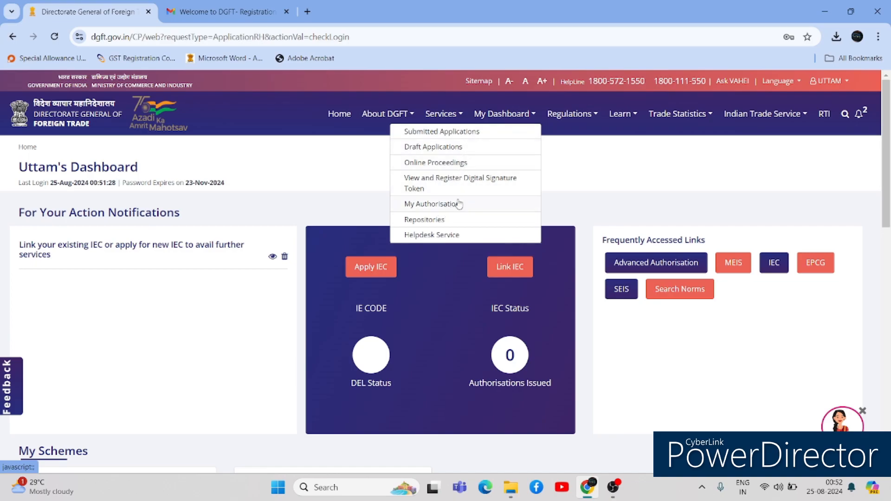
{"action": "left_click", "coordinate": [456, 120]}
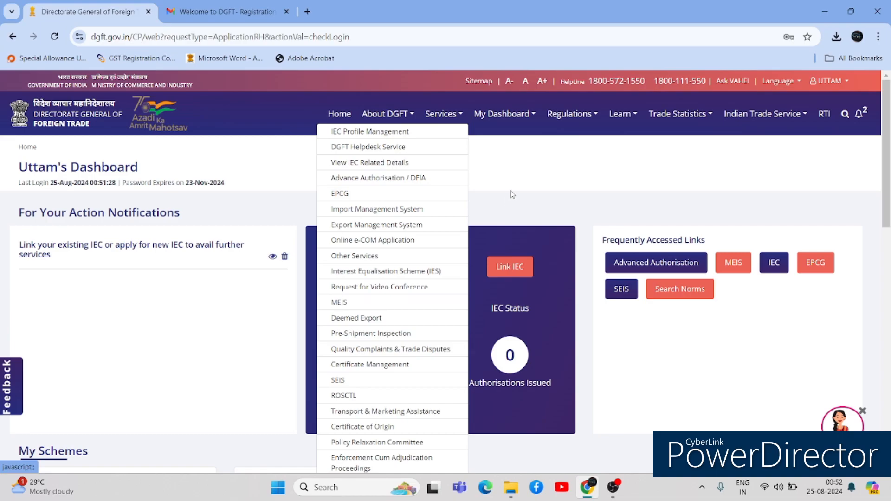
{"action": "left_click", "coordinate": [546, 188]}
{"action": "left_click", "coordinate": [383, 266]}
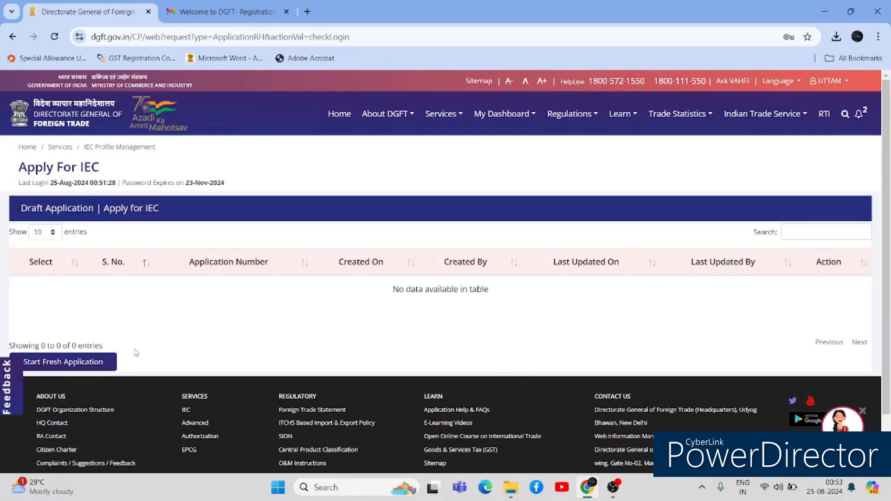
- Start a fresh IEC application with nature of concern Private Limited
{"action": "left_click", "coordinate": [99, 365]}
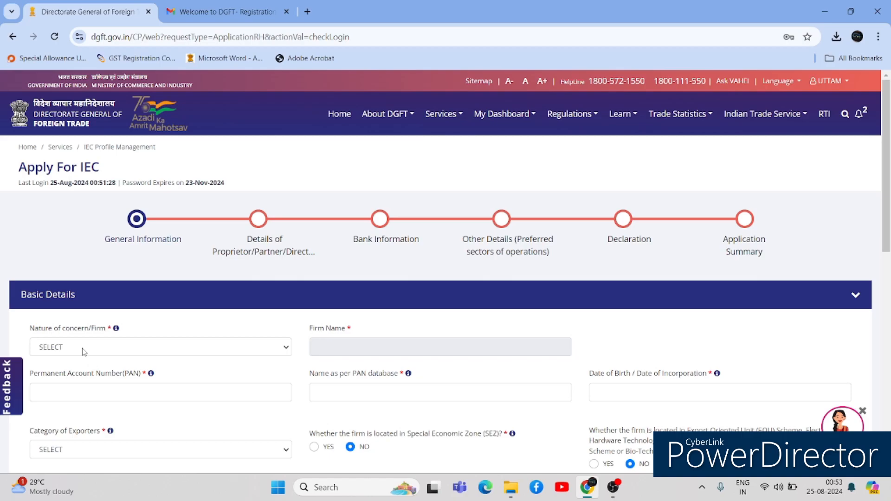
{"action": "left_click", "coordinate": [80, 345]}
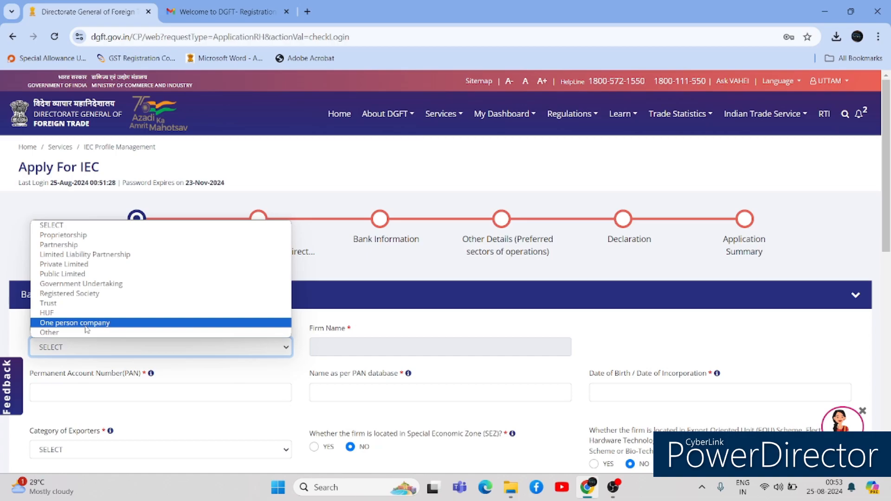
{"action": "left_click", "coordinate": [69, 265]}
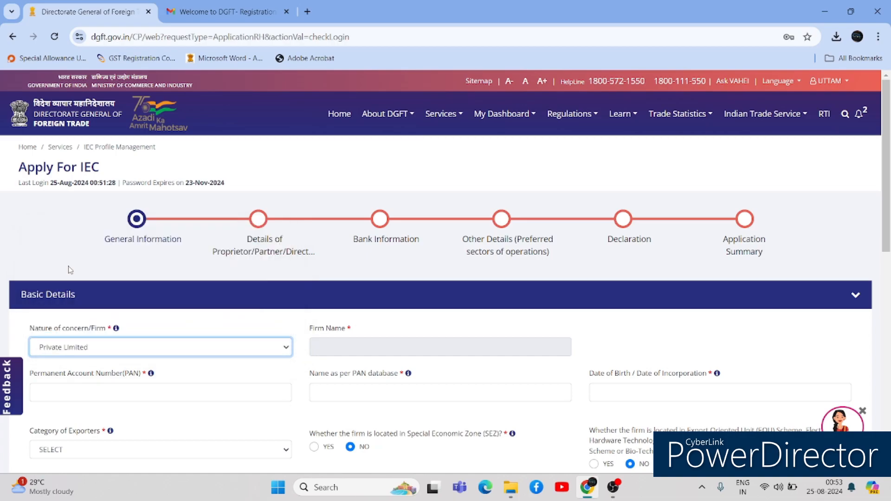
{"action": "left_click", "coordinate": [331, 333]}
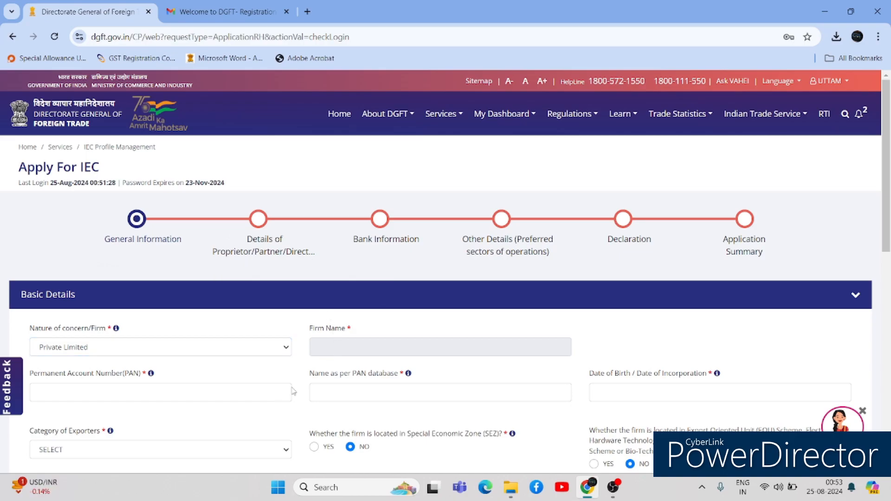
{"action": "left_click", "coordinate": [275, 393]}
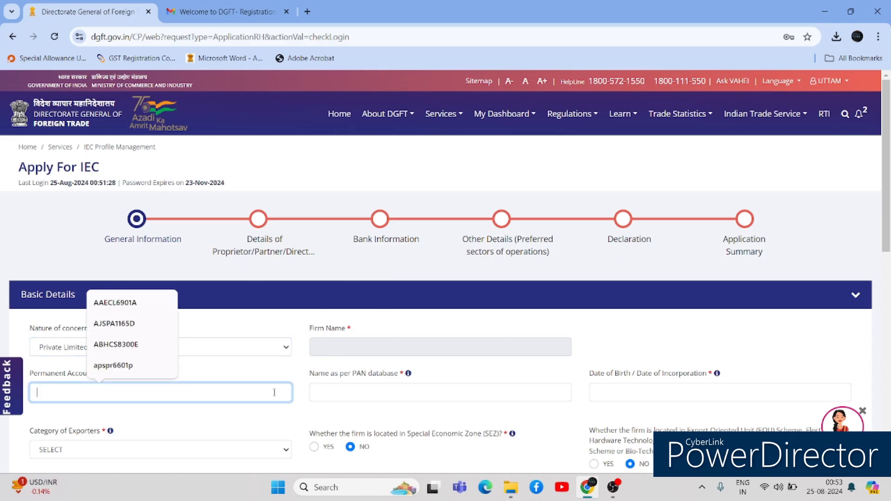
{"action": "key", "text": "alt+Tab"}
{"action": "key", "text": "Tab"}
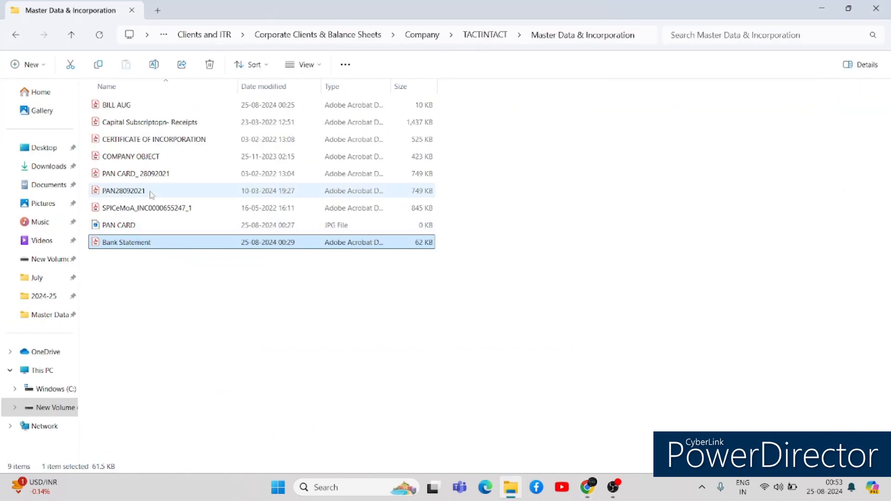
- Open PAN CARD.jpg for reference and begin typing the company's PAN into the form
{"action": "double_click", "coordinate": [136, 225]}
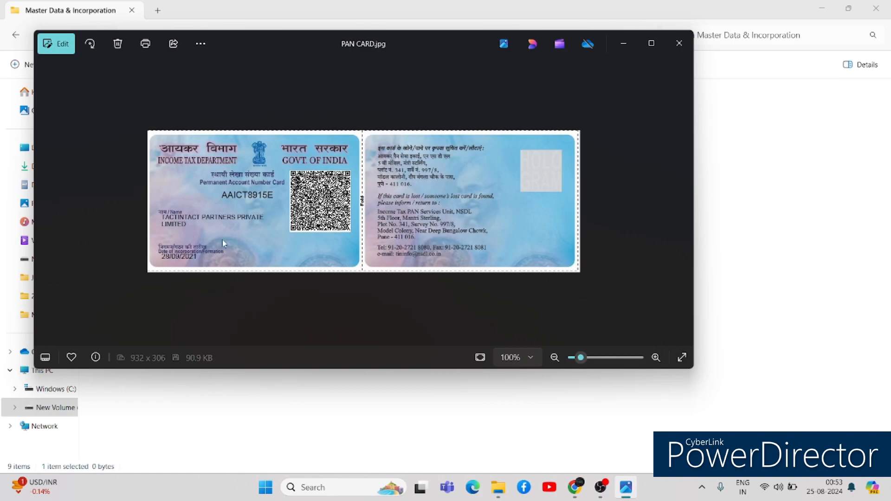
{"action": "key", "text": "alt+Tab"}
{"action": "key", "text": "alt+Tab"}
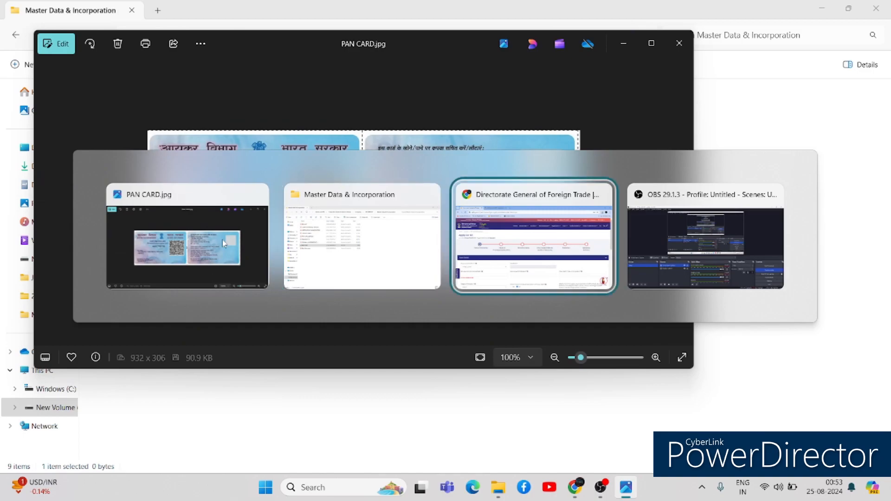
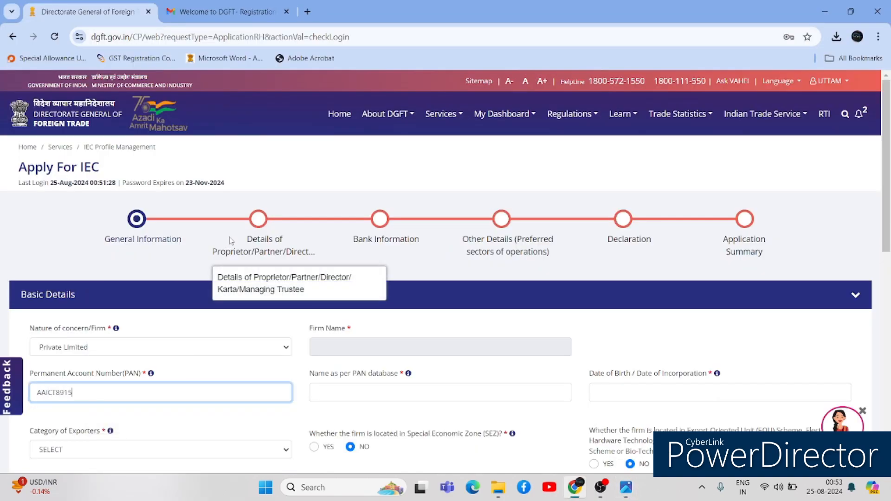
- Finish the PAN, enter the company name as per PAN and incorporation date 28/09/2021
{"action": "key", "text": "alt+Tab"}
{"action": "key", "text": "alt+Tab"}
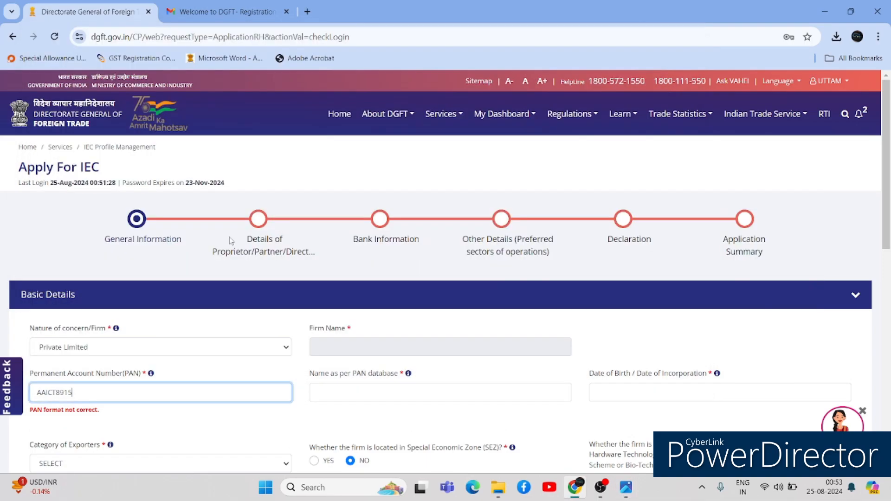
{"action": "type", "text": "E"}
{"action": "left_click", "coordinate": [344, 392]}
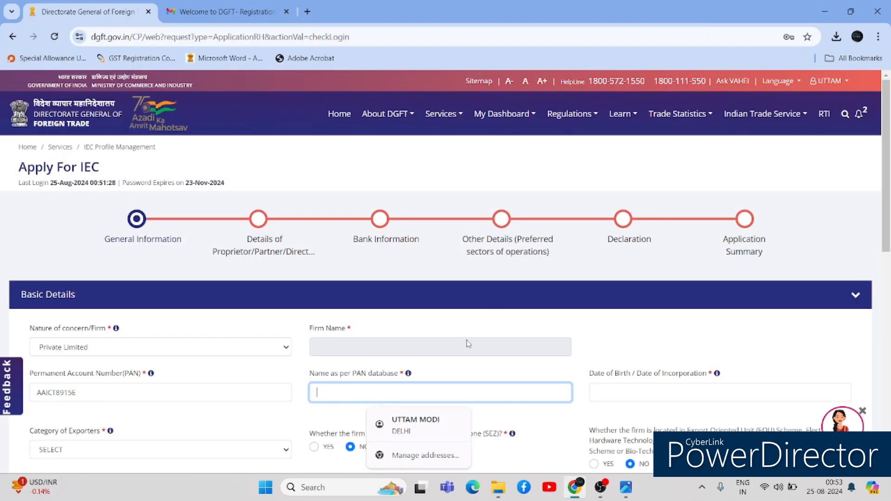
{"action": "type", "text": "TACTINTACT PARTN"}
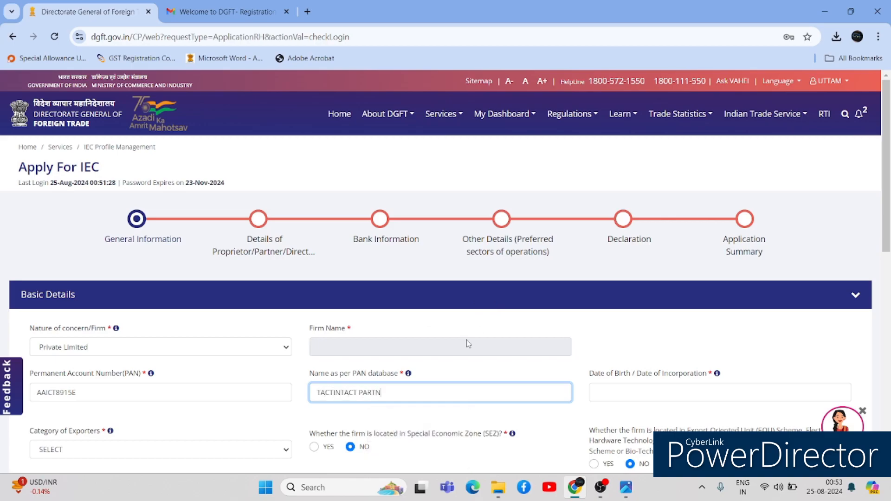
{"action": "type", "text": "ERS PRIVATE LIMITED"}
{"action": "left_click", "coordinate": [607, 390]}
{"action": "key", "text": "alt+Tab"}
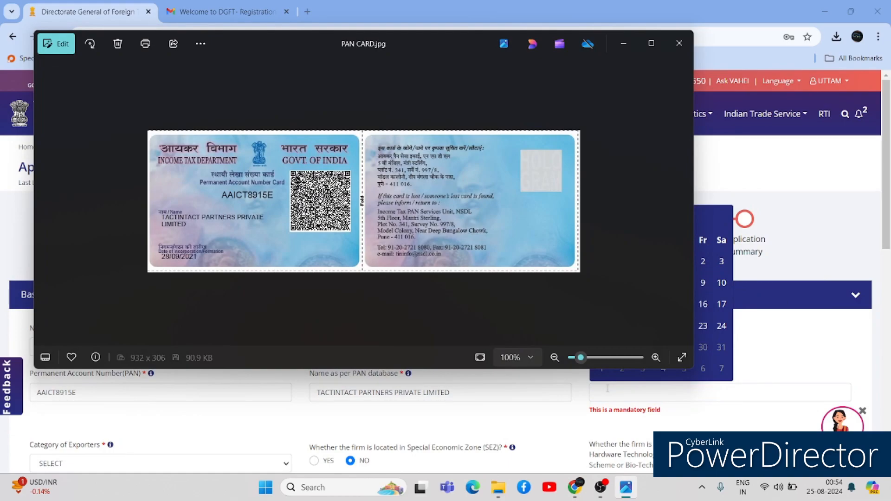
{"action": "key", "text": "alt+Tab"}
{"action": "type", "text": "28/09/2021"}
{"action": "key", "text": "Tab"}
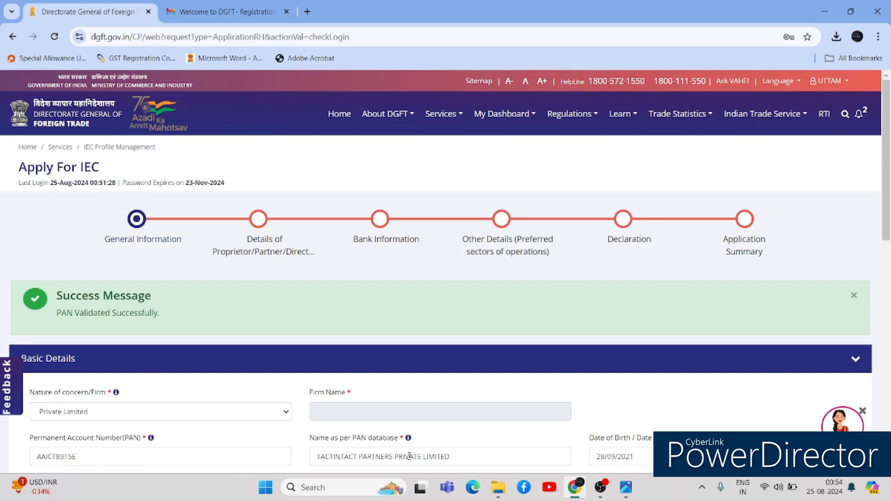
- Choose Service Provider as the Category of Exporters, then go to the CIN / LLPIN field
{"action": "scroll", "coordinate": [410, 456], "scroll_direction": "down", "scroll_amount": 3}
{"action": "scroll", "coordinate": [410, 456], "scroll_direction": "down", "scroll_amount": 2}
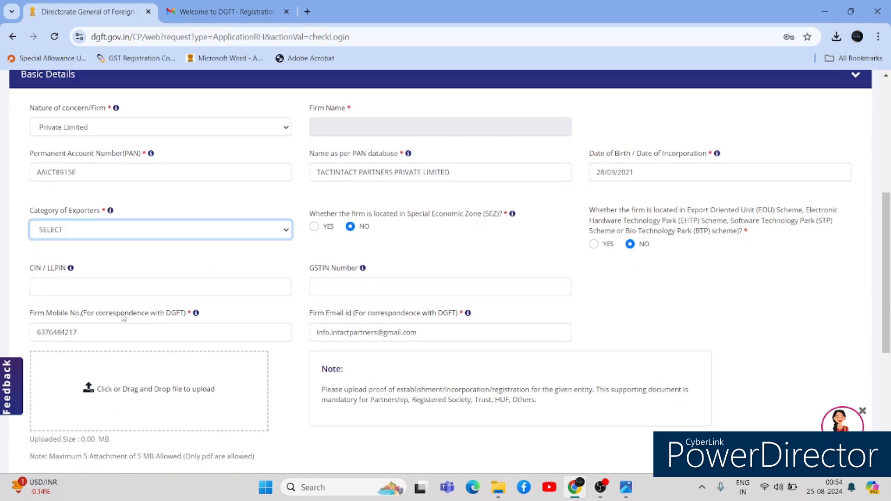
{"action": "left_click", "coordinate": [176, 244]}
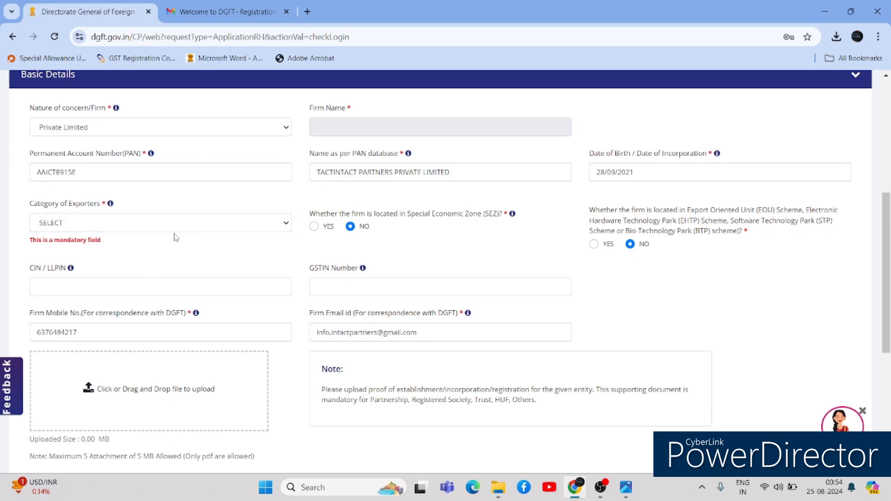
{"action": "left_click", "coordinate": [175, 226]}
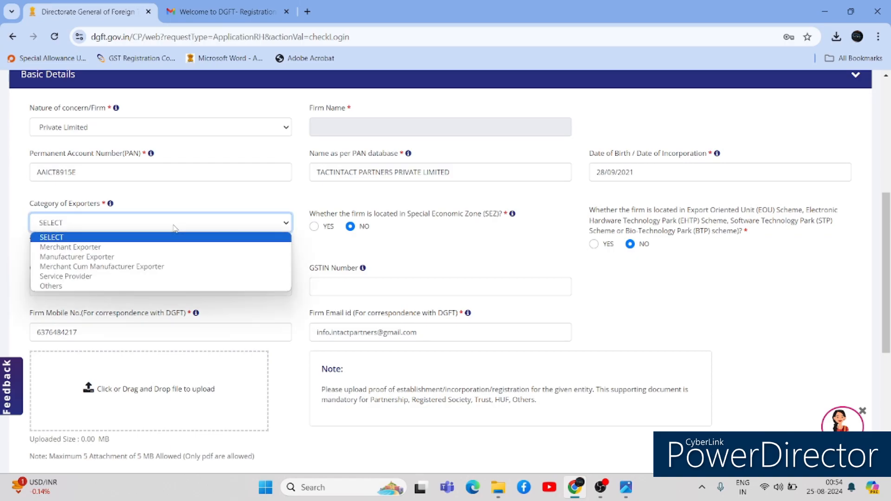
{"action": "left_click", "coordinate": [148, 277]}
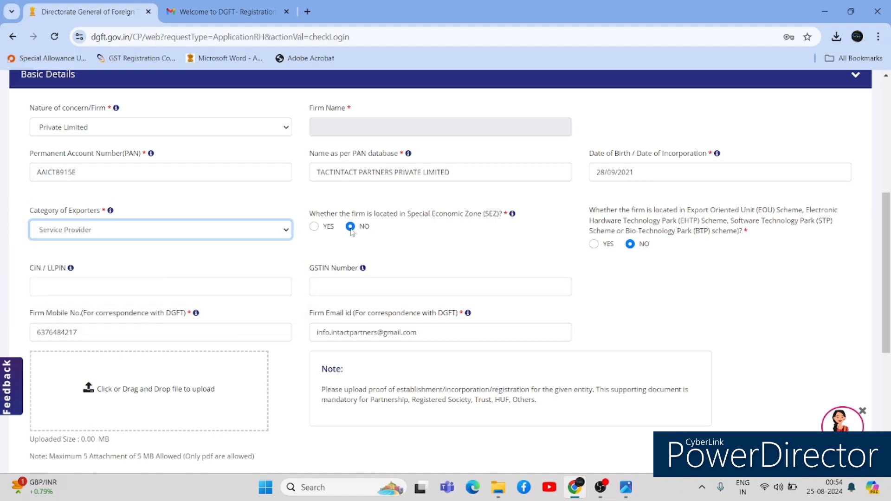
{"action": "scroll", "coordinate": [412, 223], "scroll_direction": "down", "scroll_amount": 1}
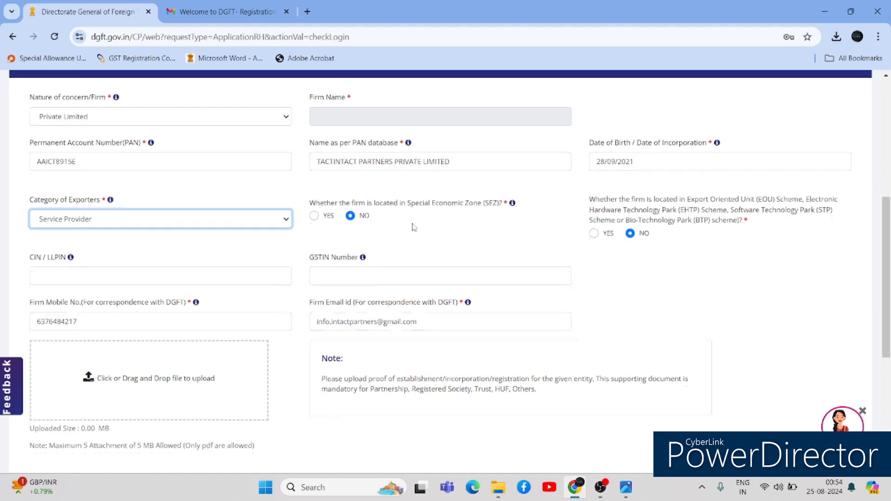
{"action": "scroll", "coordinate": [413, 224], "scroll_direction": "down", "scroll_amount": 1}
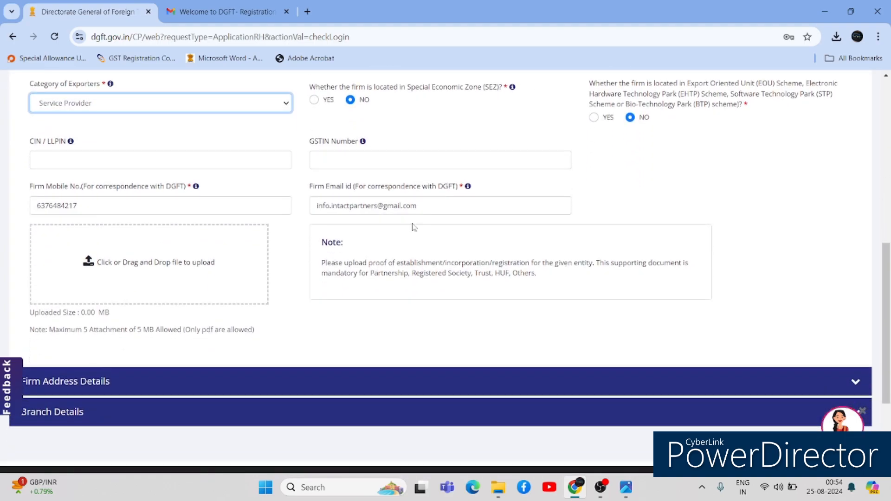
{"action": "left_click", "coordinate": [156, 163]}
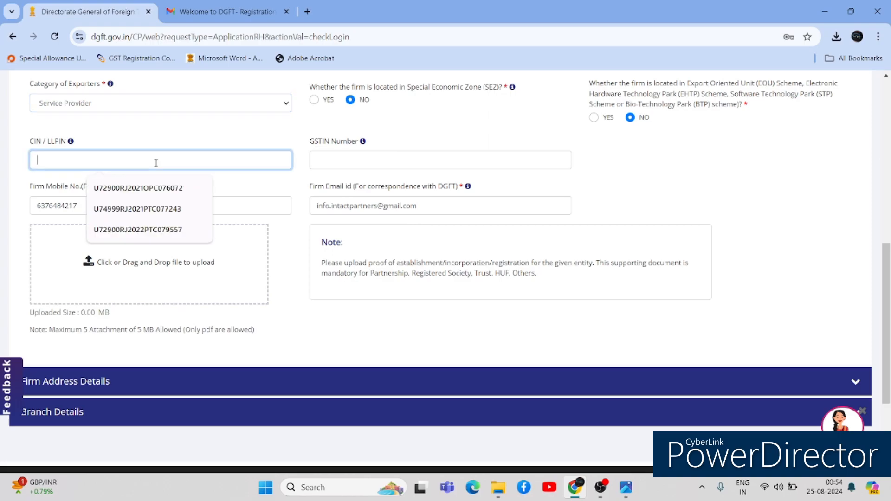
- Copy the CIN from the Certificate of Incorporation and paste it into CIN / LLPIN
{"action": "key", "text": "alt+Tab"}
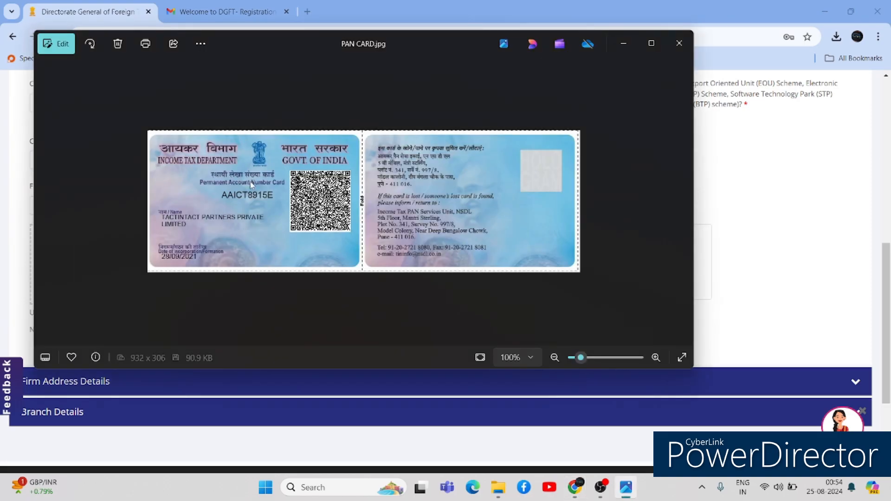
{"action": "left_click", "coordinate": [680, 44]}
{"action": "key", "text": "alt+Tab"}
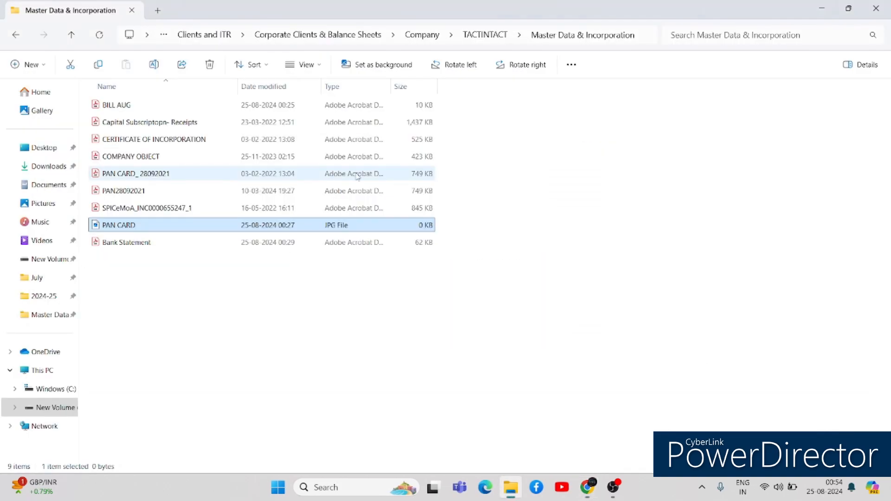
{"action": "left_click", "coordinate": [237, 141]}
{"action": "key", "text": "Return"}
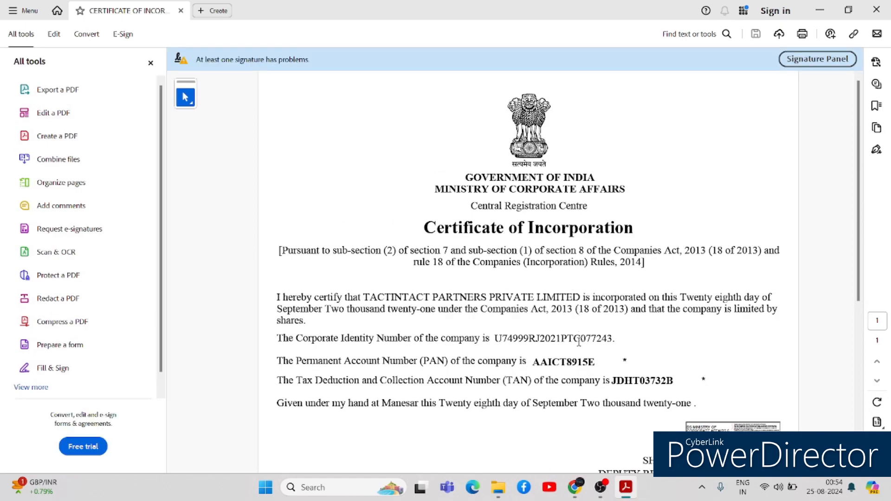
{"action": "left_click_drag", "start_coordinate": [613, 339], "coordinate": [494, 337]}
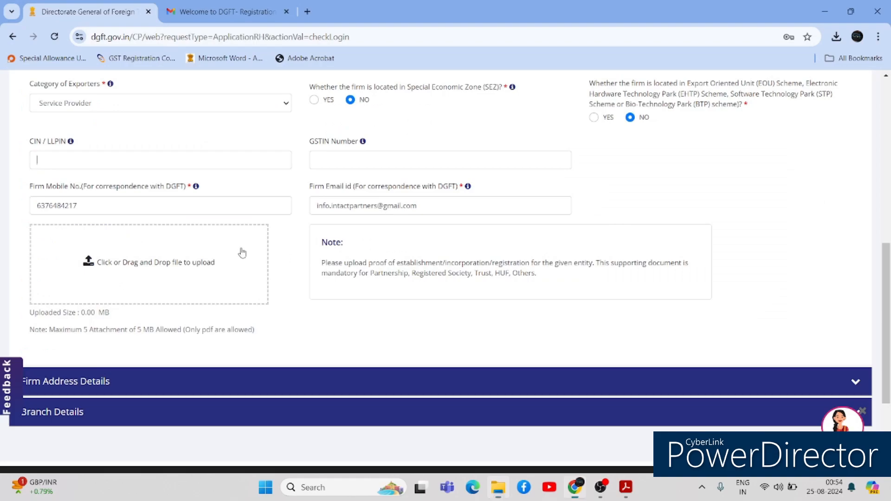
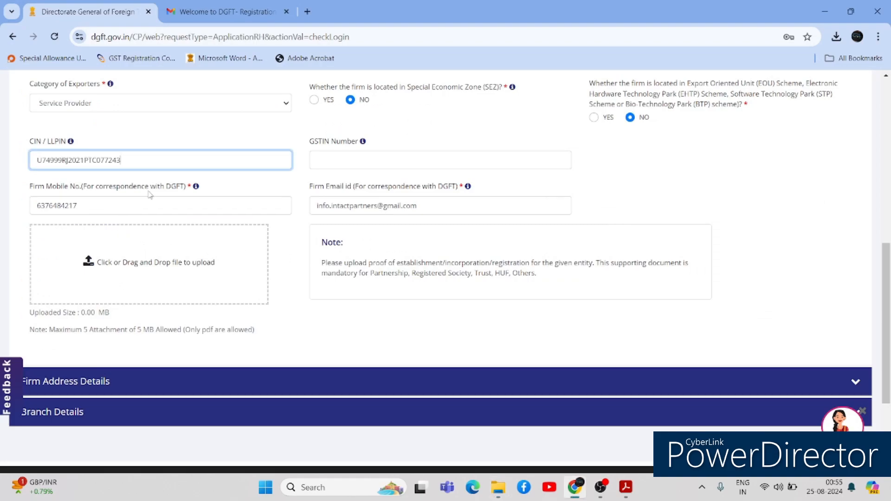
- Validate the CIN and accept fetching the firm name from MCA into Basic Details
{"action": "left_click", "coordinate": [361, 155]}
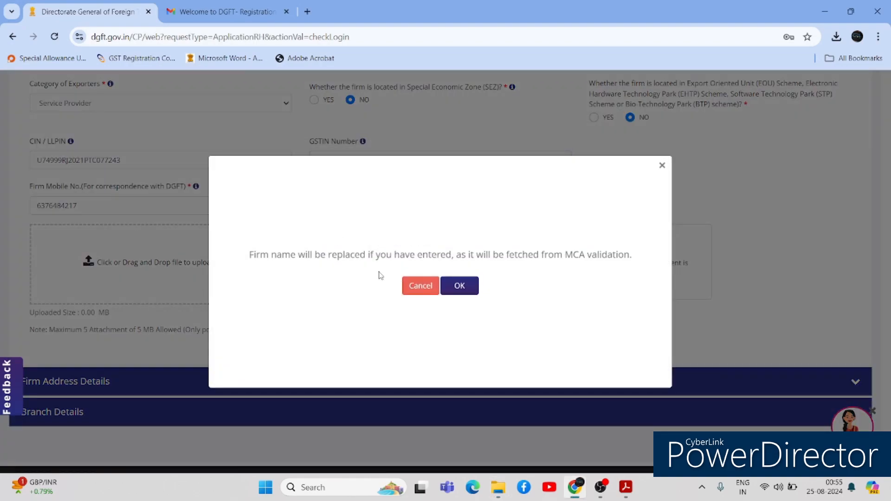
{"action": "left_click", "coordinate": [459, 286]}
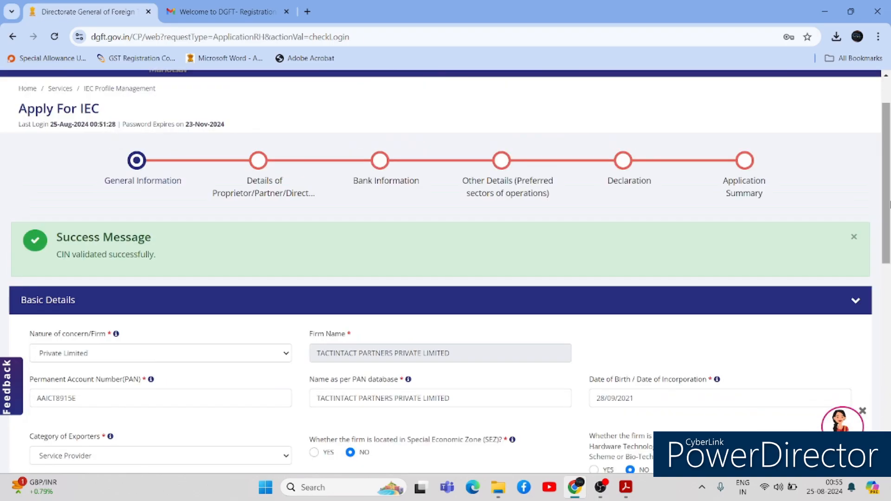
{"action": "left_click_drag", "start_coordinate": [888, 206], "coordinate": [884, 274]}
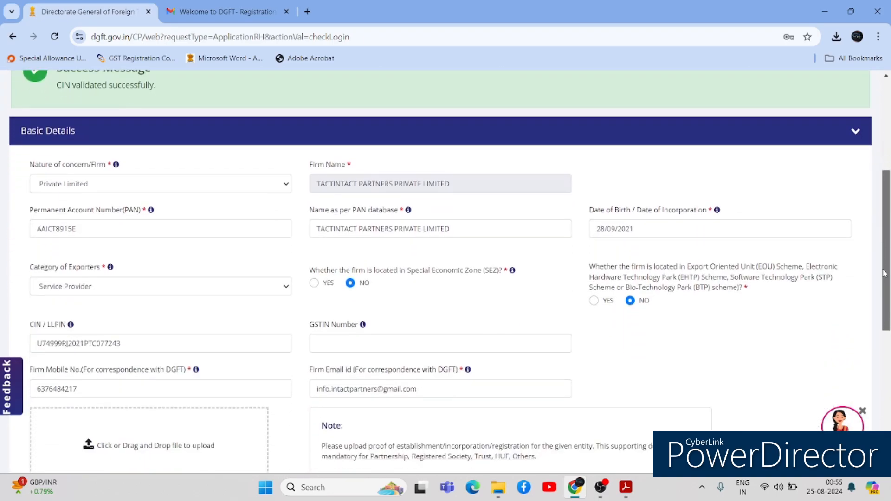
{"action": "scroll", "coordinate": [635, 223], "scroll_direction": "down", "scroll_amount": 5}
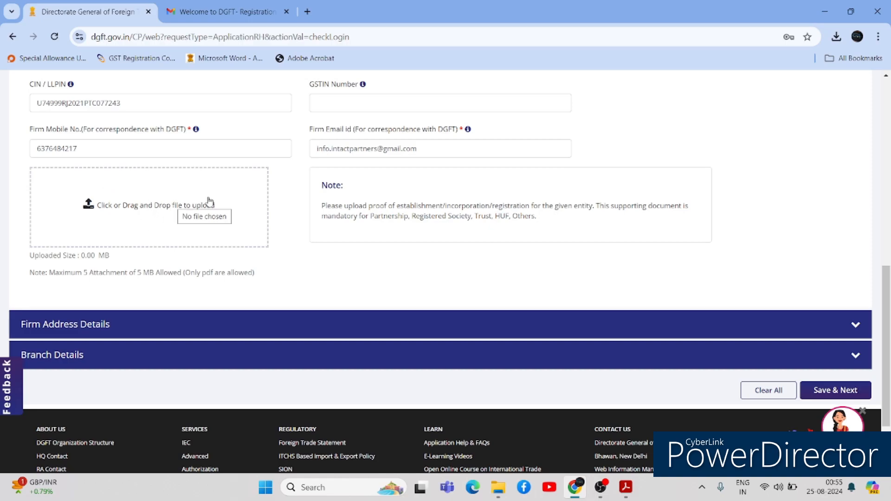
- Upload CERTIFICATE OF INCORPORATION.PDF from the Master Data & Incorporation folder as establishment proof
{"action": "left_click", "coordinate": [193, 216]}
{"action": "key", "text": "alt+Tab"}
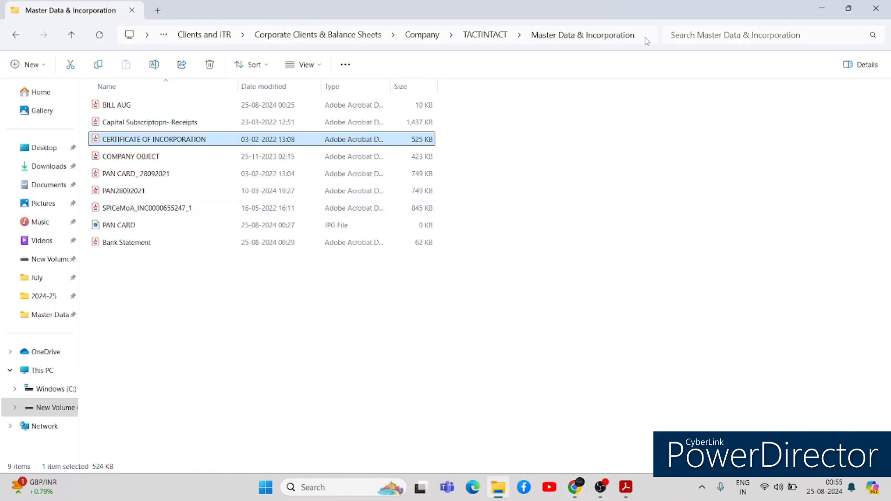
{"action": "left_click", "coordinate": [646, 36]}
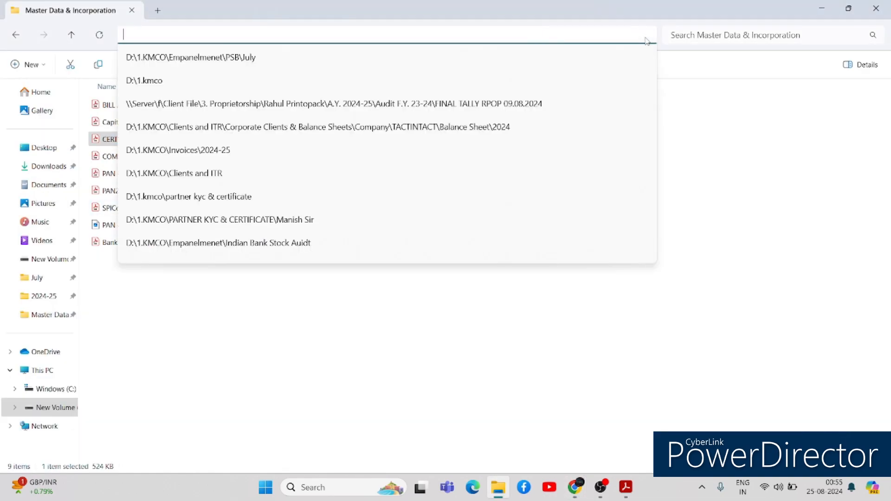
{"action": "key", "text": "Escape"}
{"action": "left_click", "coordinate": [646, 37]}
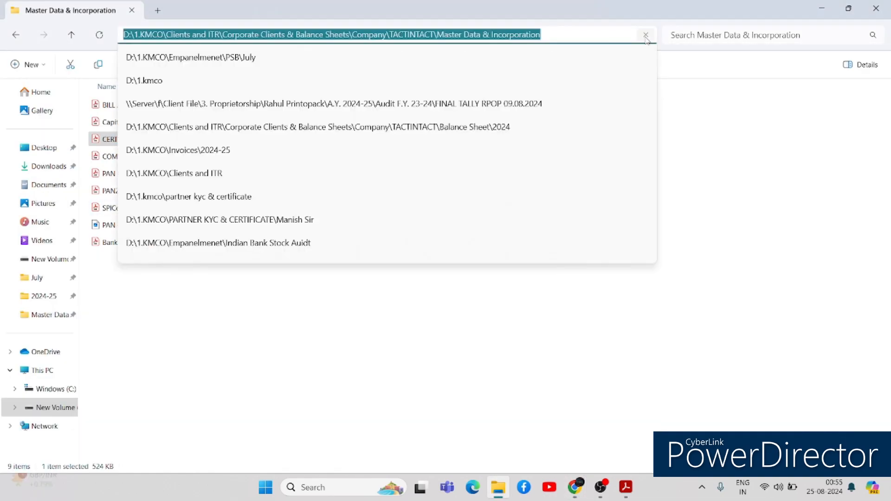
{"action": "key", "text": "alt+Tab"}
{"action": "left_click", "coordinate": [232, 33]}
{"action": "key", "text": "ctrl+v"}
{"action": "key", "text": "Return"}
{"action": "double_click", "coordinate": [203, 139]}
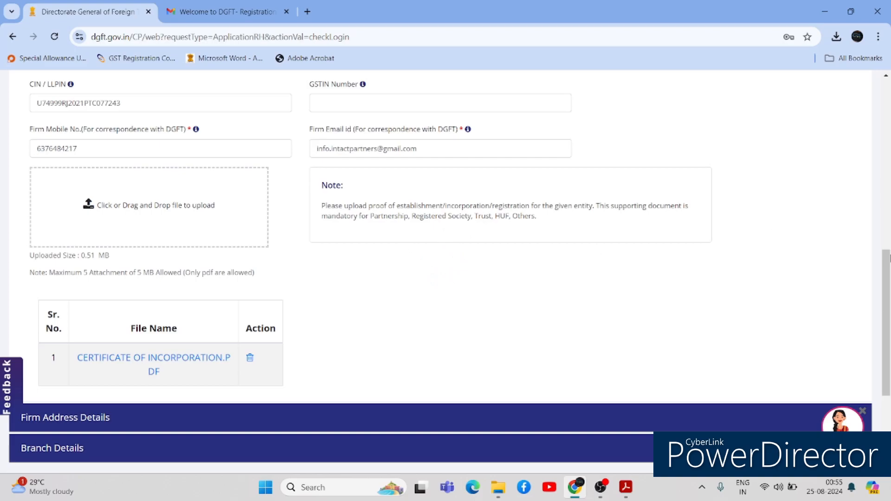
{"action": "scroll", "coordinate": [886, 325], "scroll_direction": "down", "scroll_amount": 3}
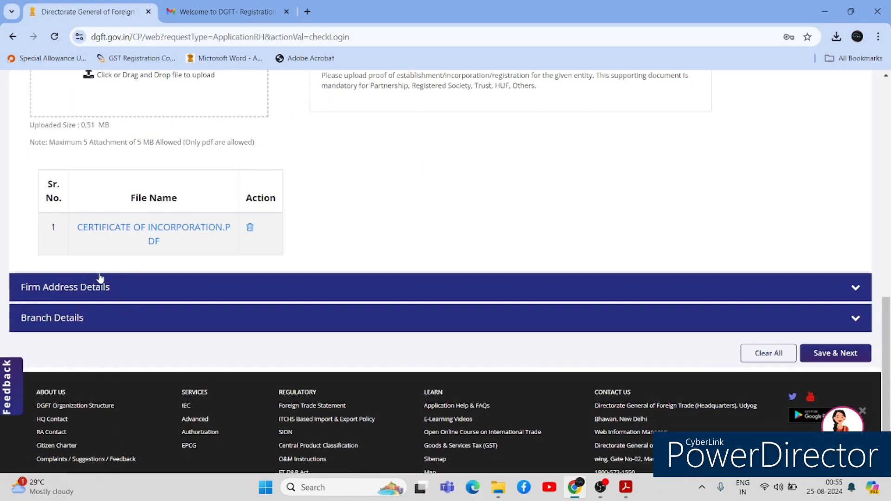
{"action": "left_click", "coordinate": [98, 287]}
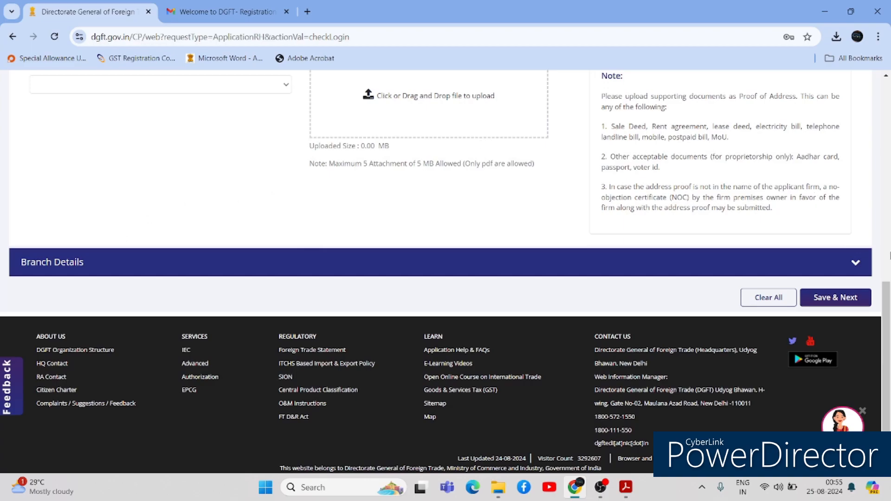
{"action": "scroll", "coordinate": [889, 255], "scroll_direction": "up", "scroll_amount": 5}
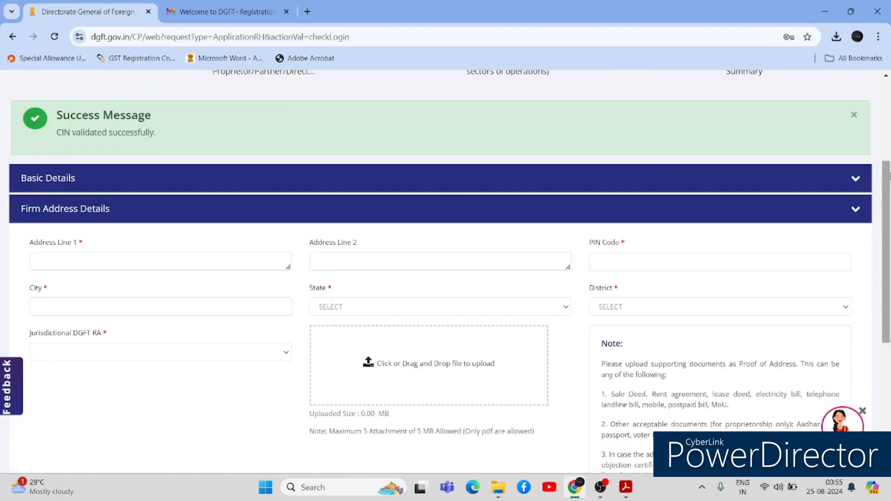
{"action": "left_click", "coordinate": [269, 255]}
{"action": "key", "text": "Tab"}
{"action": "key", "text": "Tab"}
{"action": "type", "text": "334803"}
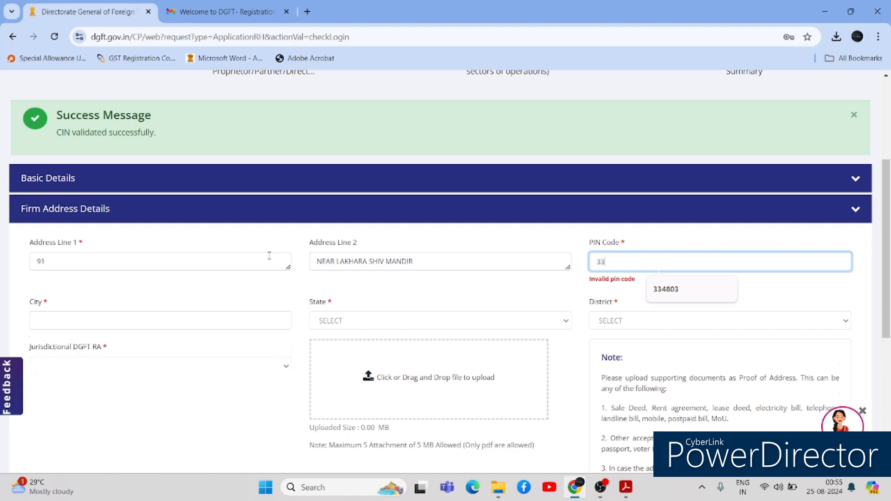
{"action": "key", "text": "Tab"}
{"action": "type", "text": "NOKHA"}
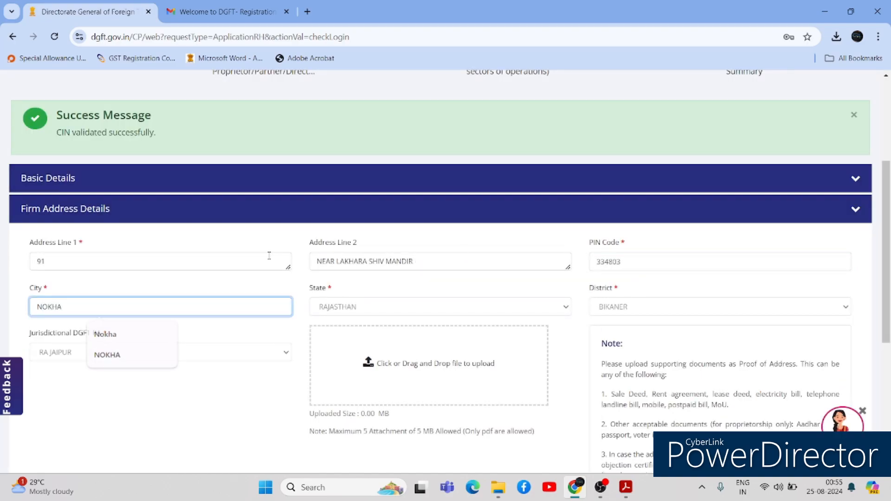
{"action": "key", "text": "Tab"}
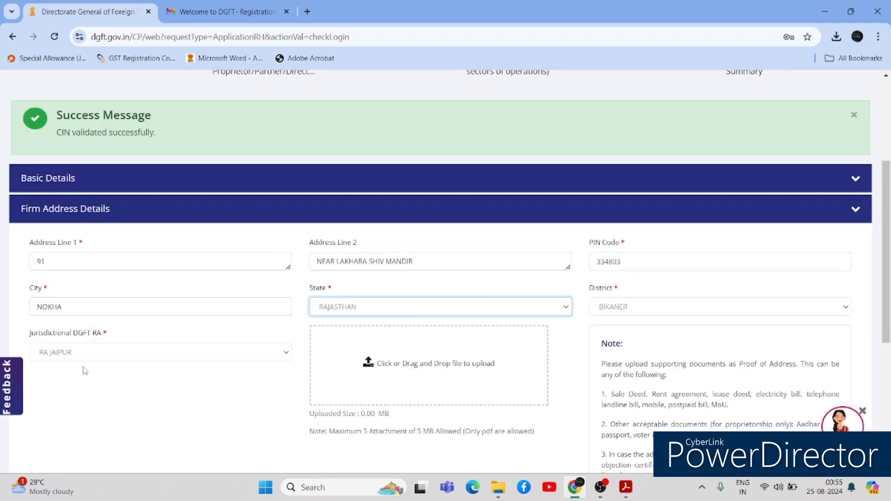
- Upload BILL AUG.pdf as the firm's address proof
{"action": "left_click", "coordinate": [385, 360]}
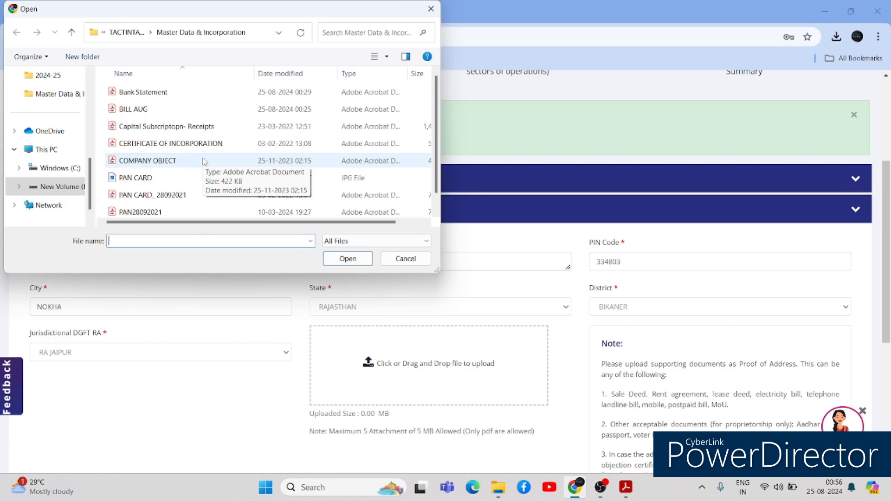
{"action": "left_click", "coordinate": [171, 144]}
{"action": "key", "text": "Down"}
{"action": "key", "text": "Down"}
{"action": "key", "text": "Down"}
{"action": "key", "text": "Up"}
{"action": "key", "text": "Up"}
{"action": "key", "text": "Up"}
{"action": "key", "text": "Up"}
{"action": "key", "text": "Up"}
{"action": "key", "text": "Return"}
{"action": "left_click_drag", "start_coordinate": [887, 288], "coordinate": [890, 394]}
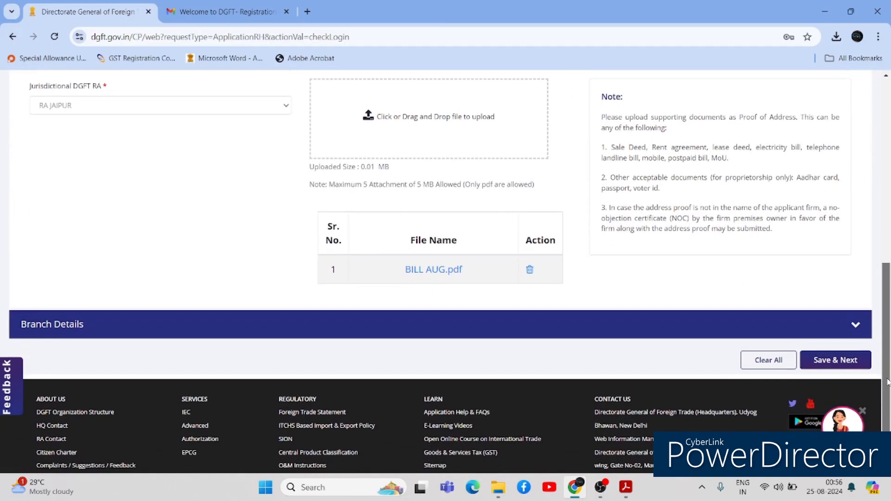
- Expand Branch Details, save the firm details, and decline Chrome's save-address prompt
{"action": "left_click", "coordinate": [420, 333]}
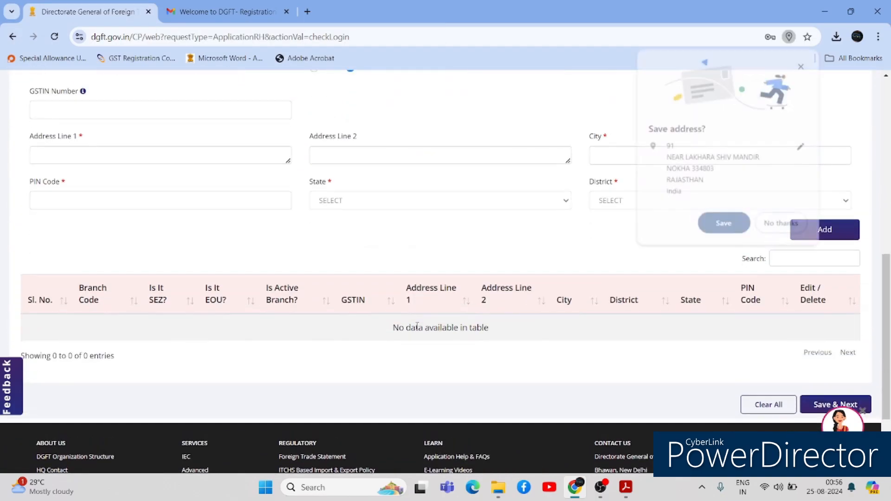
{"action": "scroll", "coordinate": [889, 269], "scroll_direction": "down", "scroll_amount": 1}
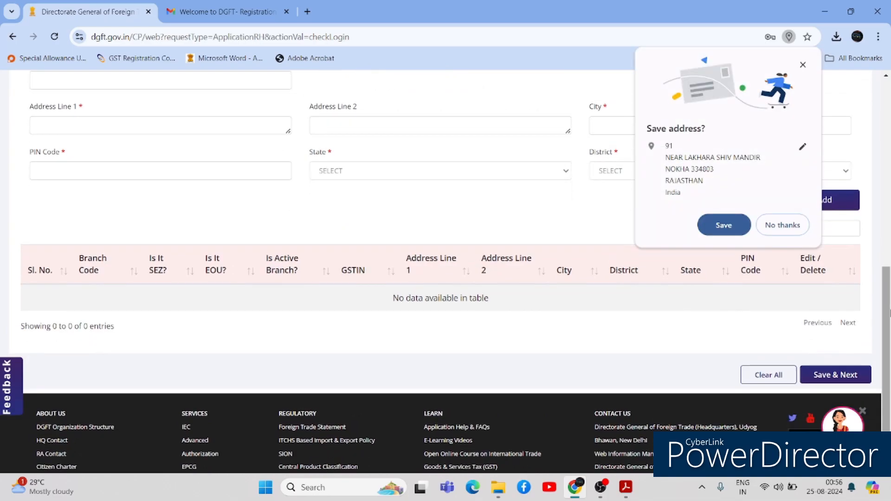
{"action": "left_click", "coordinate": [859, 380]}
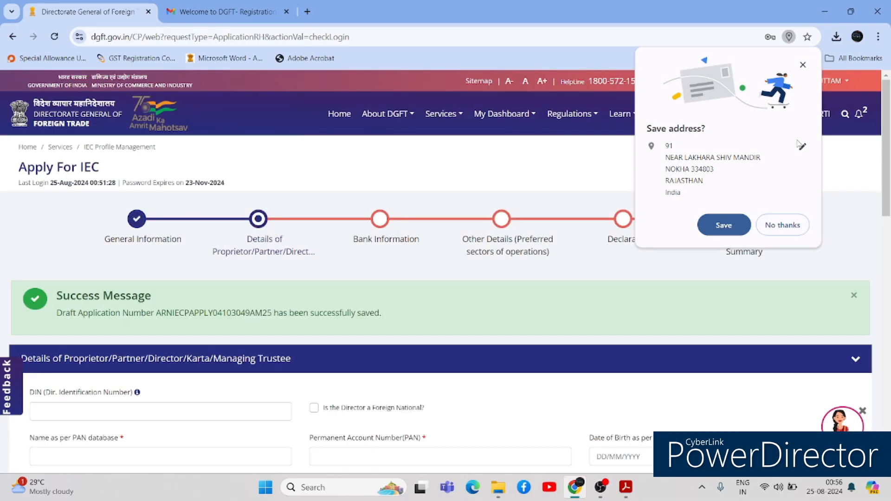
{"action": "left_click", "coordinate": [783, 225]}
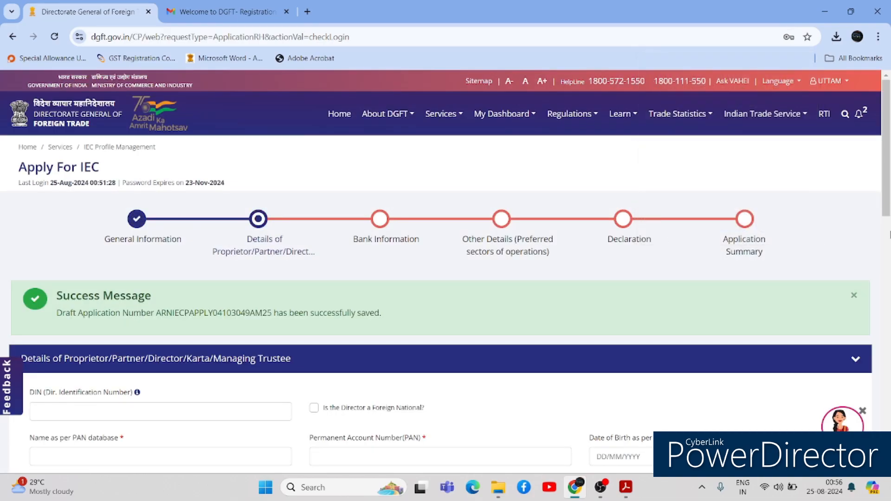
- Save the director and primary Punjab National Bank account details and continue
{"action": "left_click_drag", "start_coordinate": [886, 149], "coordinate": [886, 194]}
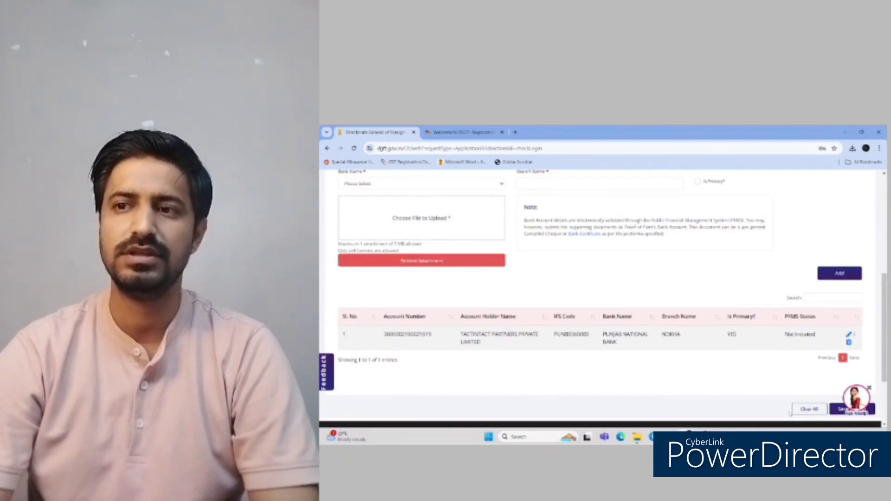
{"action": "left_click", "coordinate": [838, 409]}
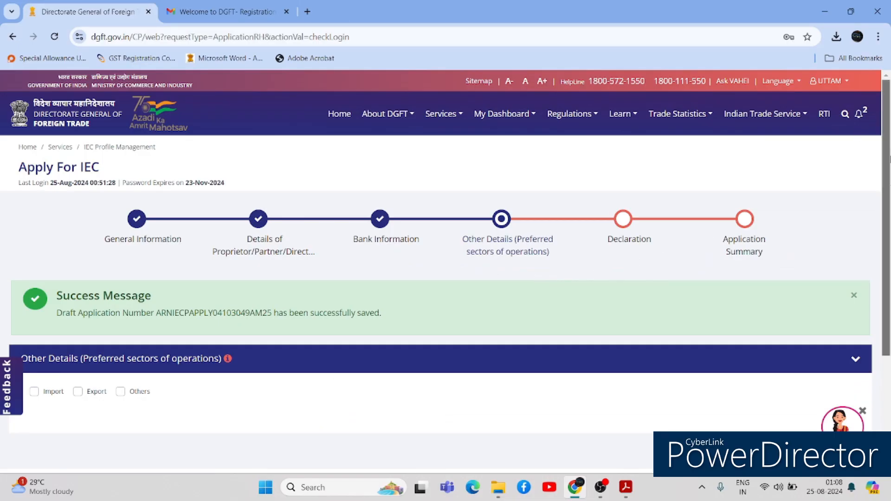
- Choose Export as the preferred sector with Services as the export type
{"action": "scroll", "coordinate": [445, 272], "scroll_direction": "down", "scroll_amount": 3}
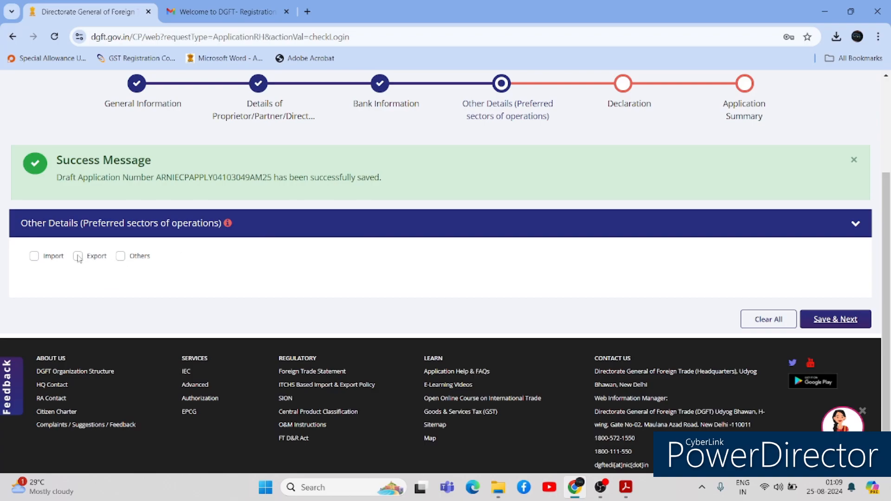
{"action": "left_click", "coordinate": [78, 257]}
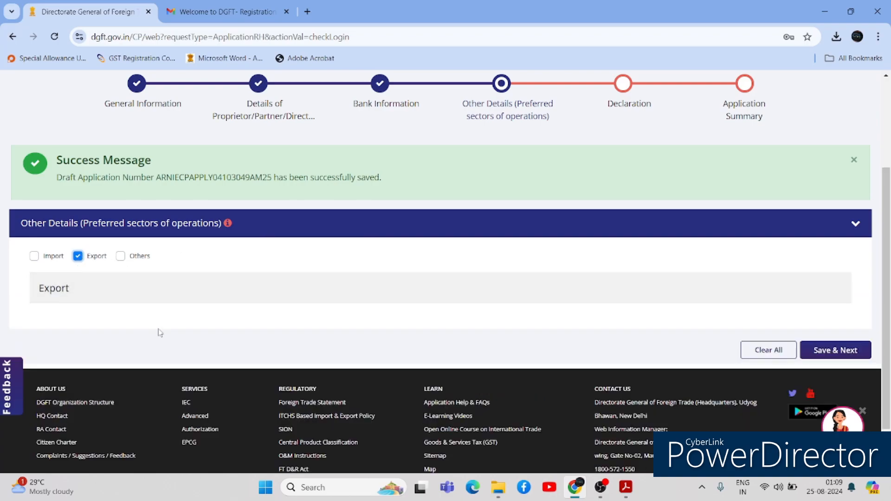
{"action": "left_click", "coordinate": [52, 290]}
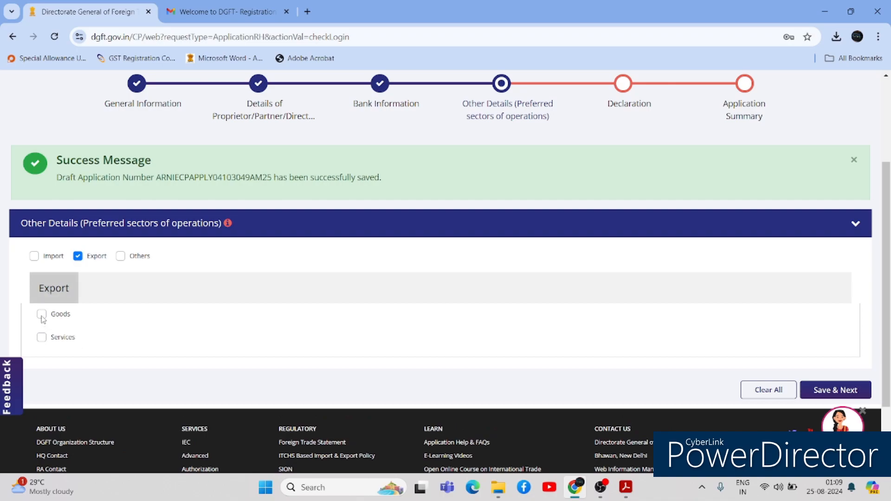
{"action": "left_click", "coordinate": [41, 337]}
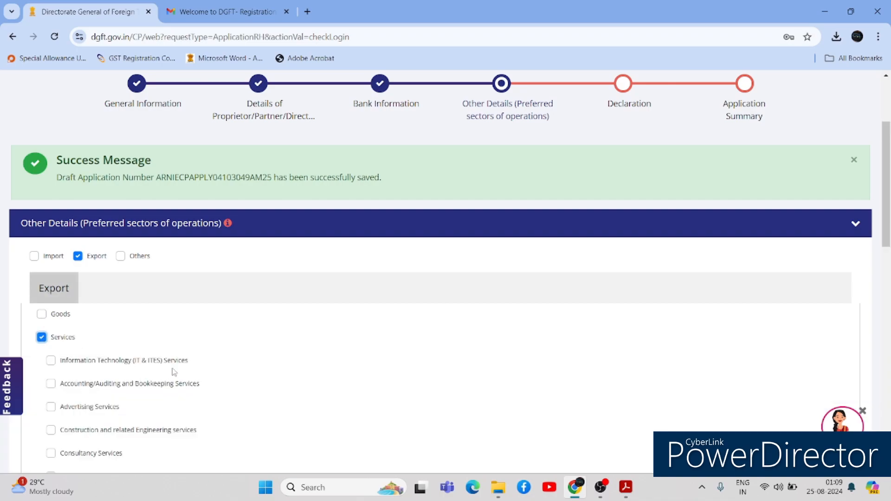
- Tick IT & ITES, Accounting/Auditing and Bookkeeping, and Consultancy Services, then save
{"action": "scroll", "coordinate": [889, 183], "scroll_direction": "down", "scroll_amount": 5}
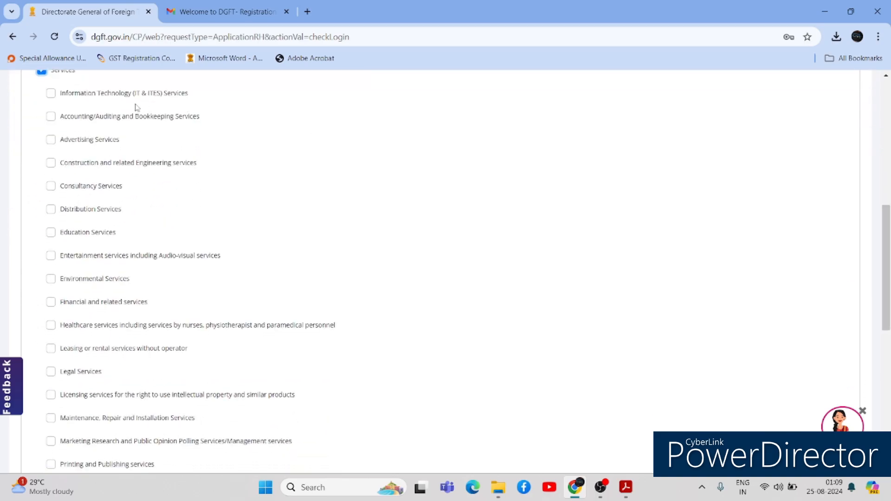
{"action": "left_click", "coordinate": [51, 116]}
{"action": "left_click", "coordinate": [51, 94]}
{"action": "left_click", "coordinate": [52, 187]}
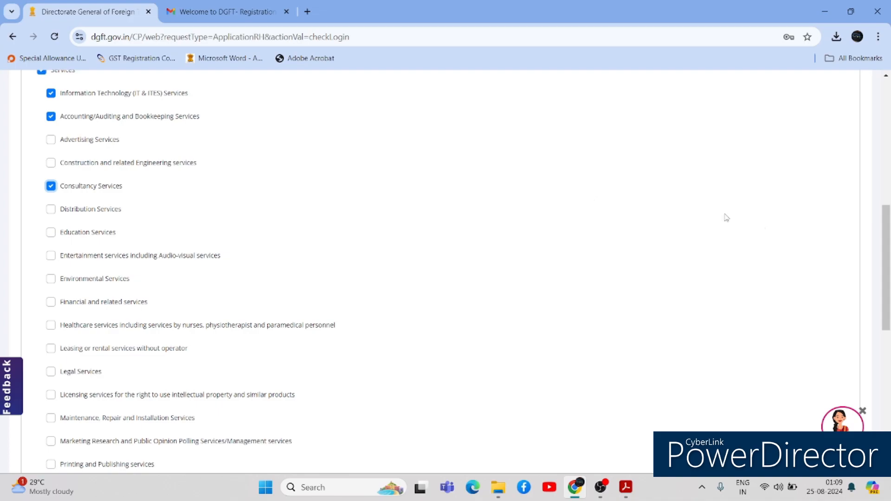
{"action": "left_click_drag", "start_coordinate": [886, 309], "coordinate": [890, 423]}
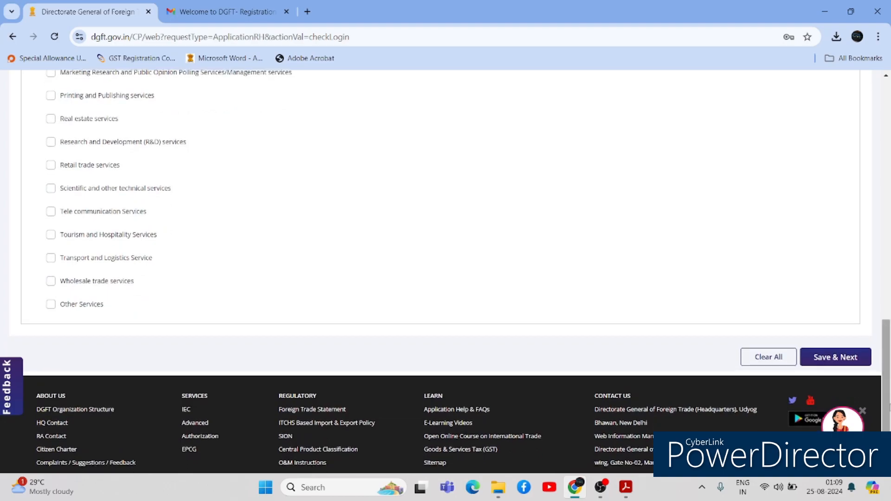
{"action": "left_click", "coordinate": [50, 304]}
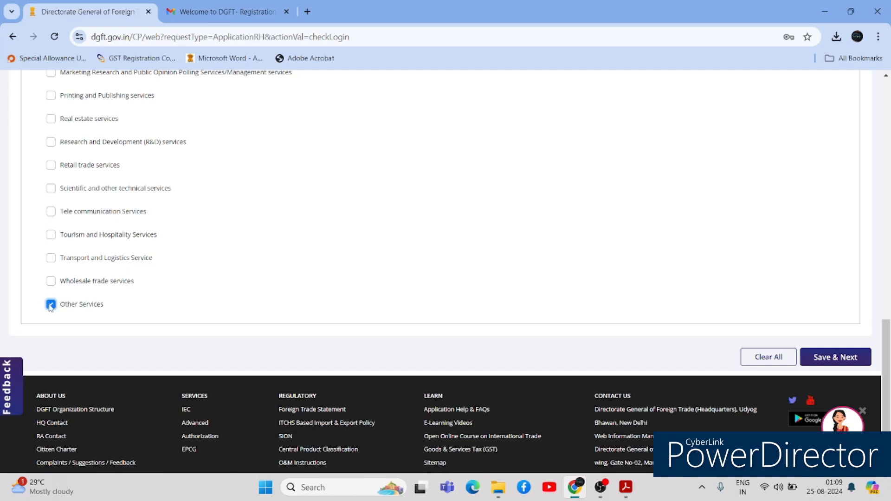
{"action": "left_click", "coordinate": [51, 304]}
{"action": "left_click", "coordinate": [831, 357]}
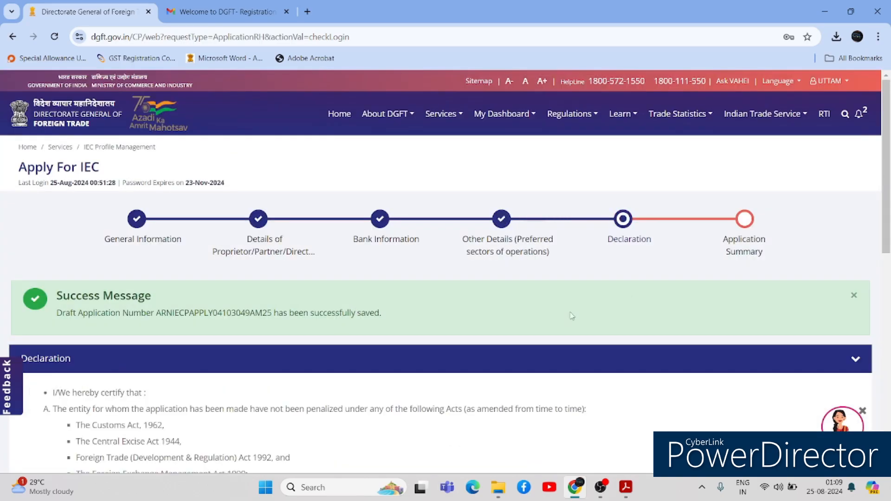
- Accept the declaration with place NOKHA and save it
{"action": "left_click_drag", "start_coordinate": [885, 192], "coordinate": [884, 366]}
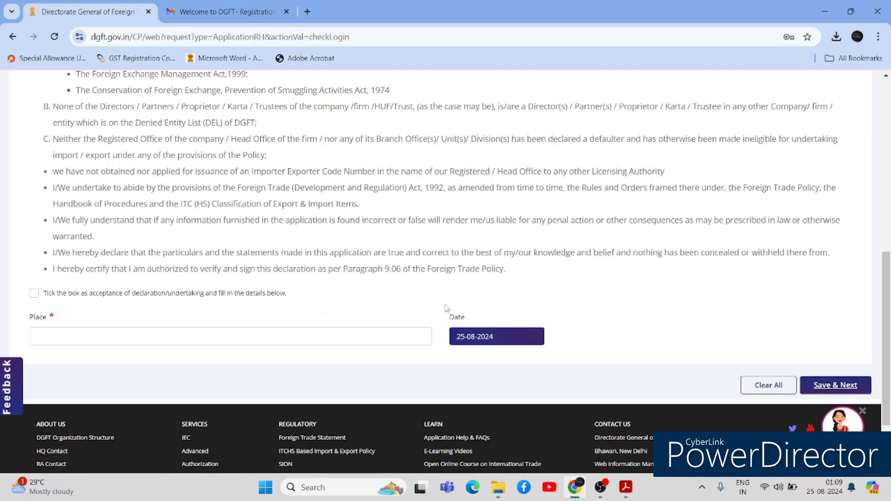
{"action": "left_click", "coordinate": [33, 293]}
{"action": "left_click", "coordinate": [52, 338]}
{"action": "type", "text": "NOKHA"}
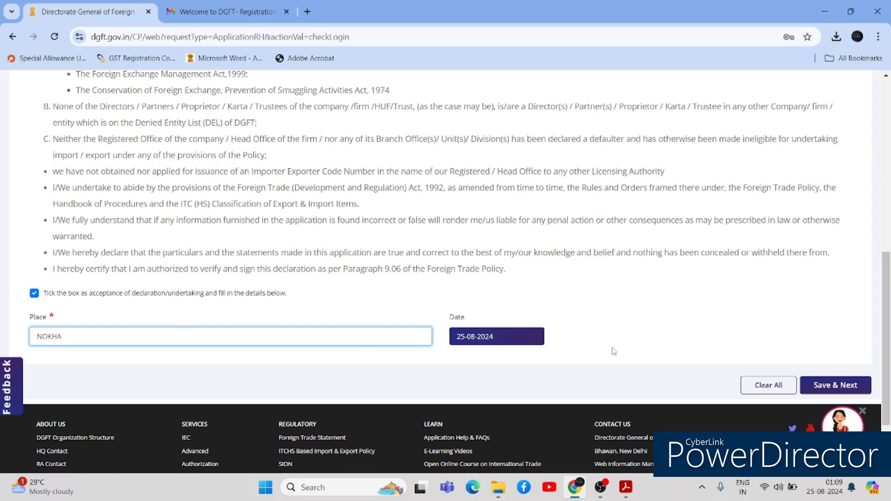
{"action": "left_click", "coordinate": [822, 386]}
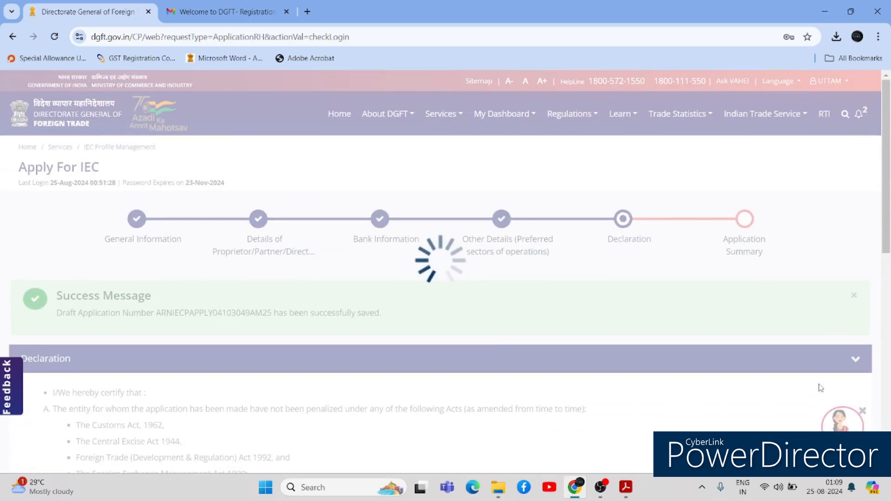
- Preview the application's print summary PDF, close it, and review the summary down to the Rs. 500 fee
{"action": "scroll", "coordinate": [821, 387], "scroll_direction": "down", "scroll_amount": 8}
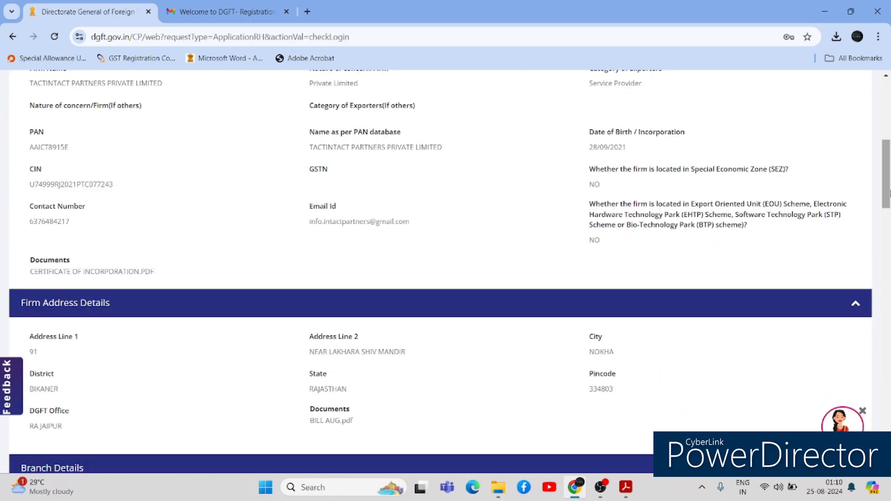
{"action": "left_click_drag", "start_coordinate": [889, 163], "coordinate": [889, 137]}
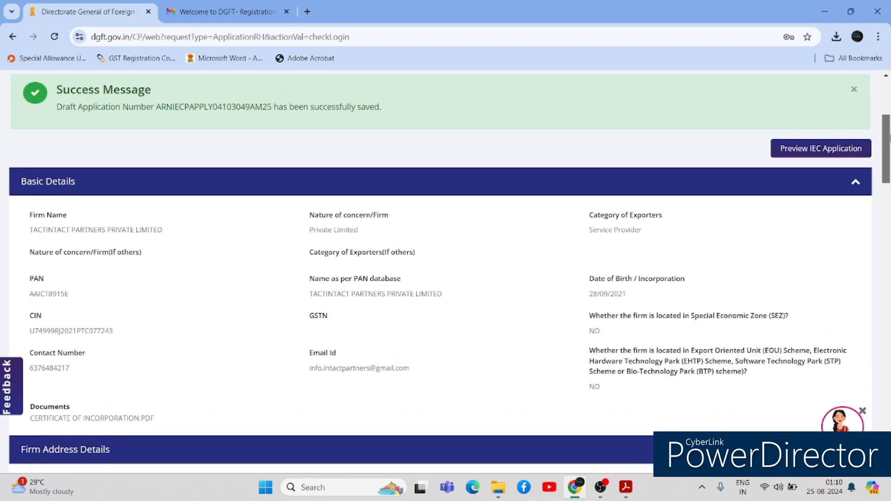
{"action": "left_click", "coordinate": [817, 149]}
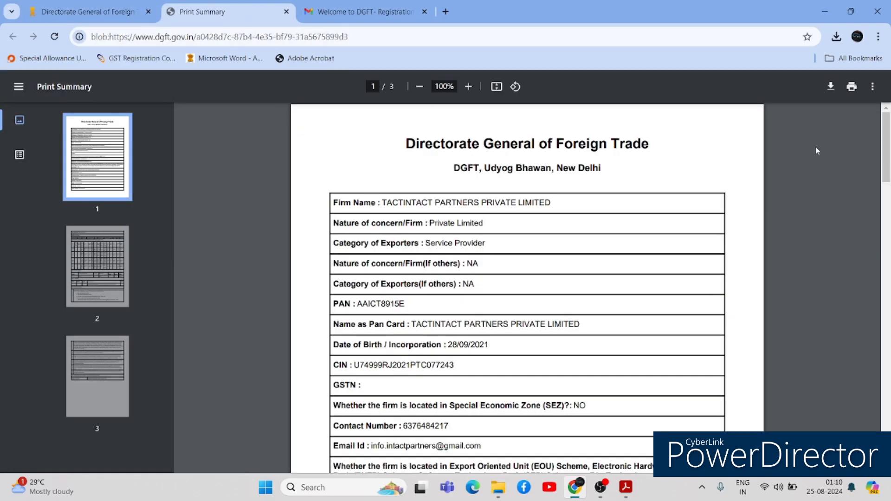
{"action": "left_click_drag", "start_coordinate": [886, 170], "coordinate": [880, 419]}
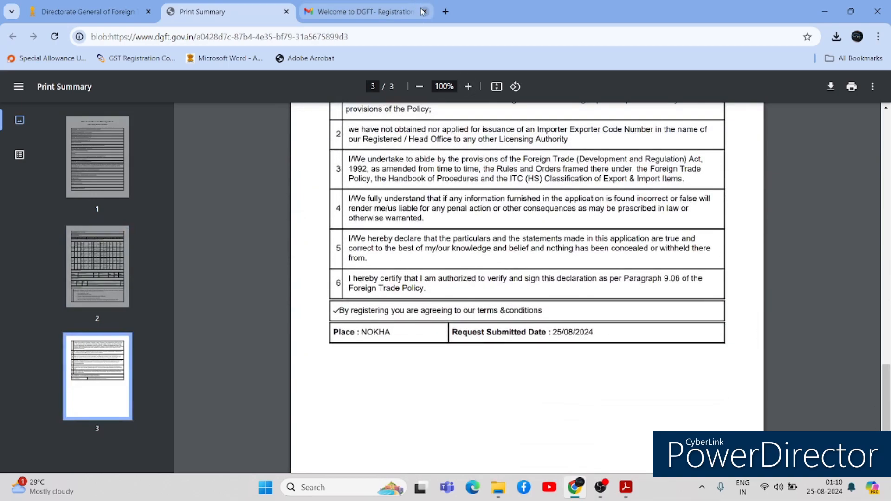
{"action": "left_click", "coordinate": [287, 12]}
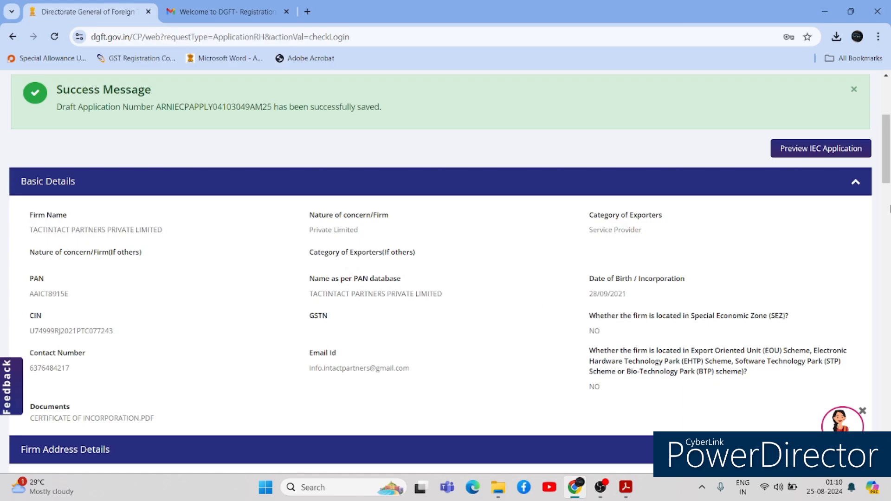
{"action": "scroll", "coordinate": [445, 273], "scroll_direction": "down", "scroll_amount": 7}
{"action": "scroll", "coordinate": [446, 274], "scroll_direction": "down", "scroll_amount": 13}
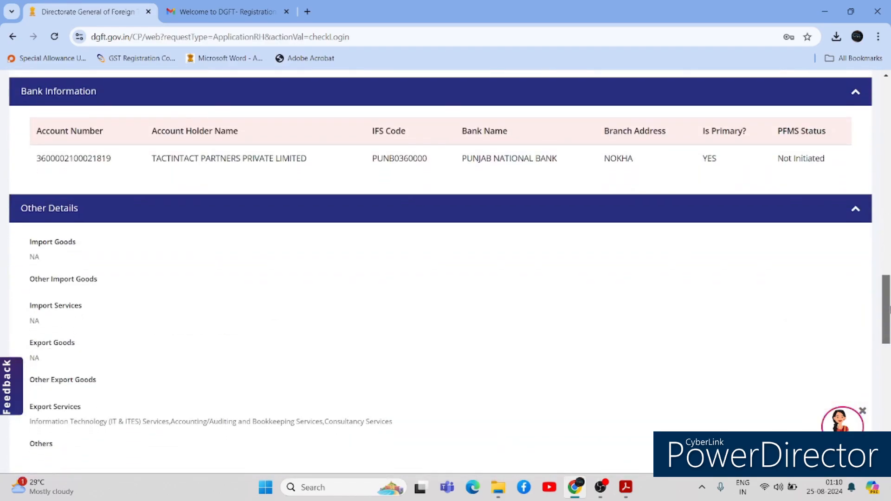
{"action": "scroll", "coordinate": [658, 302], "scroll_direction": "down", "scroll_amount": 15}
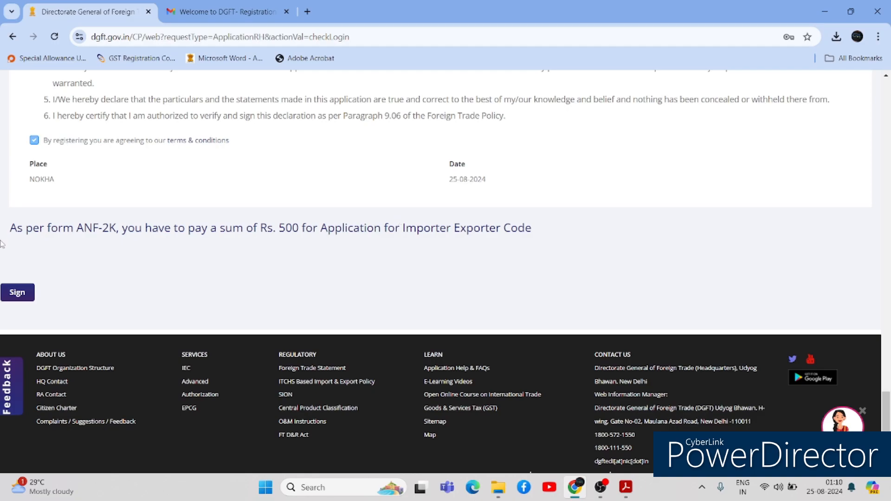
{"action": "left_click", "coordinate": [24, 293]}
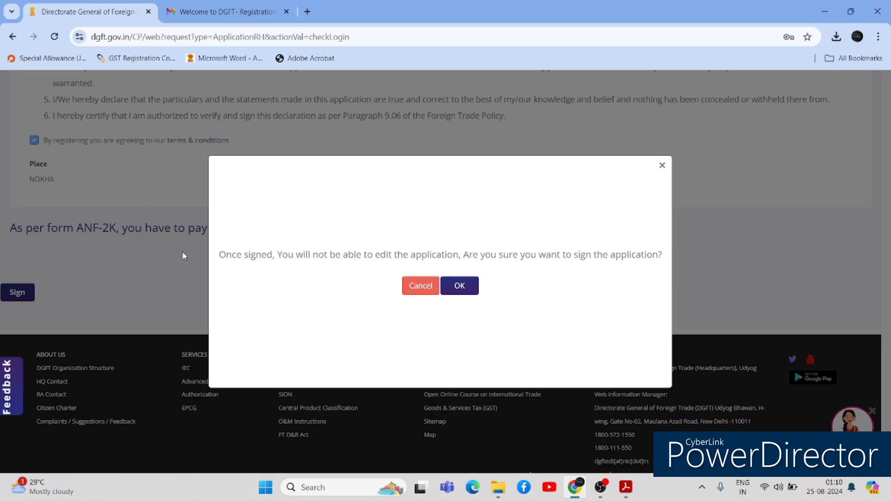
{"action": "left_click", "coordinate": [461, 286]}
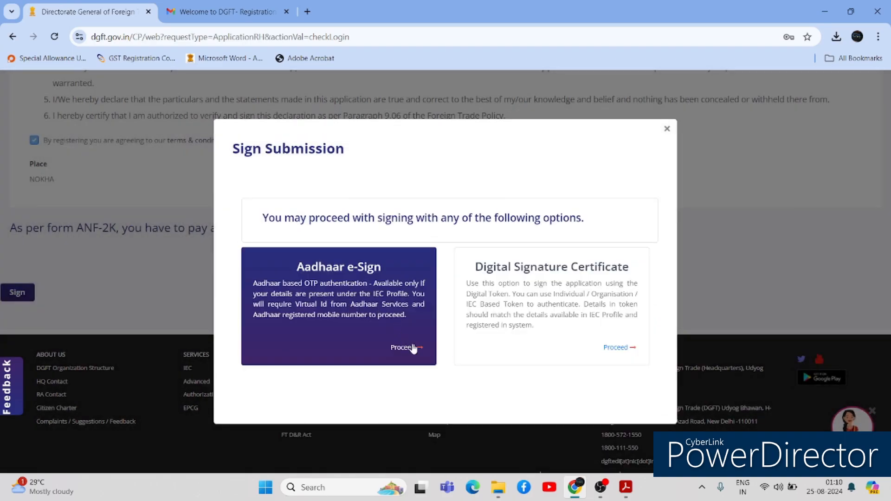
{"action": "left_click", "coordinate": [413, 348]}
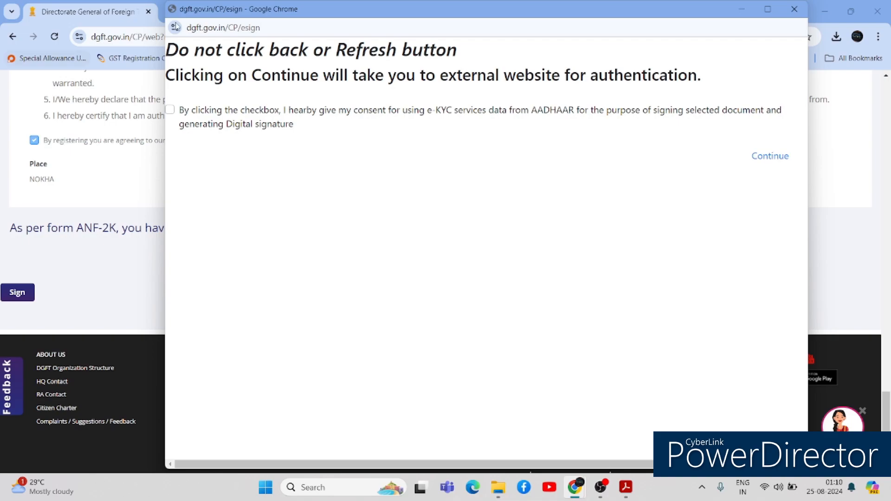
{"action": "left_click", "coordinate": [169, 110]}
{"action": "left_click", "coordinate": [770, 162]}
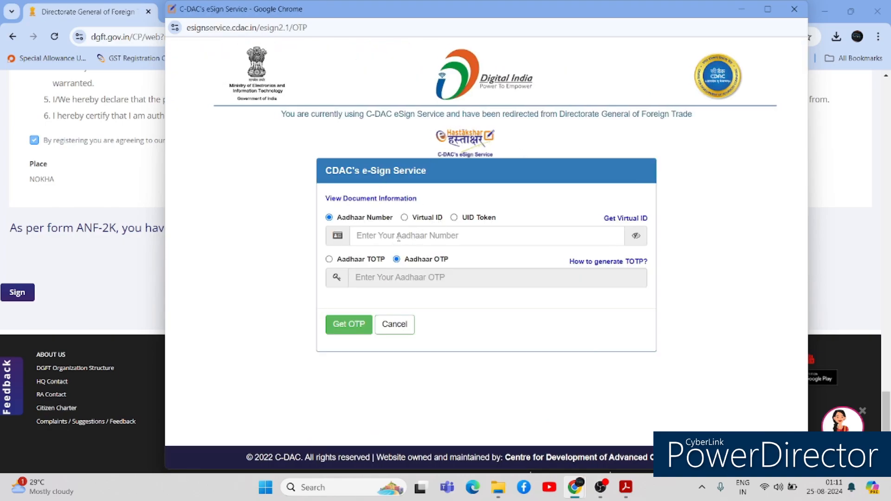
{"action": "left_click", "coordinate": [400, 237]}
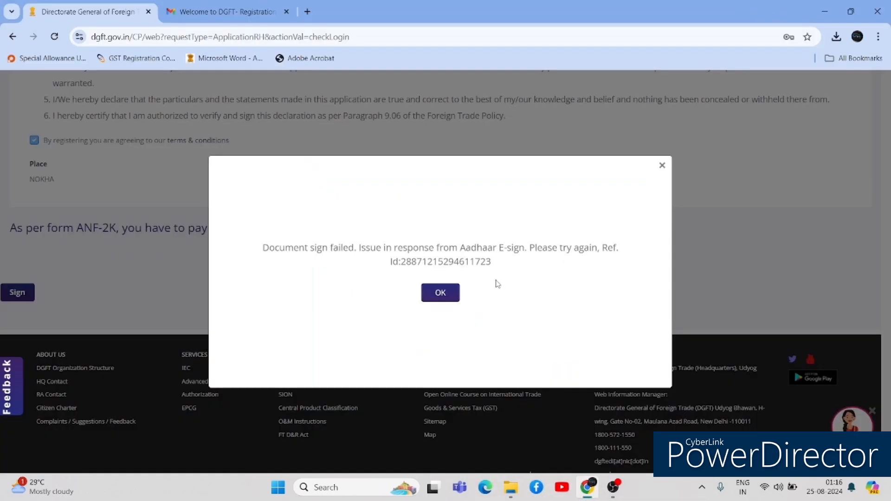
{"action": "left_click", "coordinate": [441, 293]}
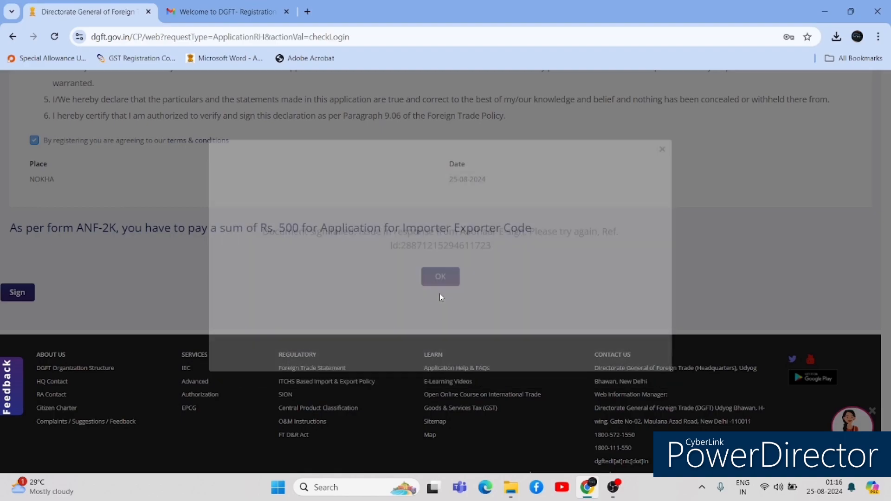
- Return to the dashboard and open actions for the Apply for IEC draft in My Last 10 Drafts
{"action": "scroll", "coordinate": [446, 270], "scroll_direction": "up", "scroll_amount": 20}
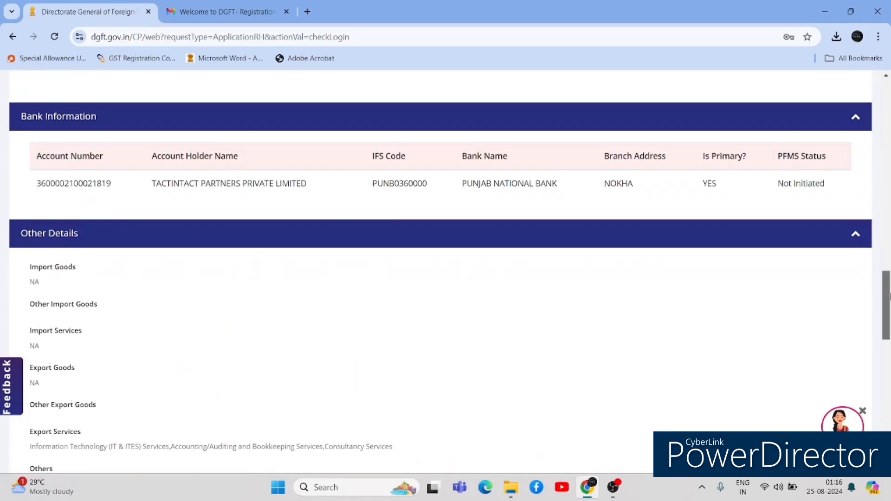
{"action": "scroll", "coordinate": [446, 269], "scroll_direction": "up", "scroll_amount": 6}
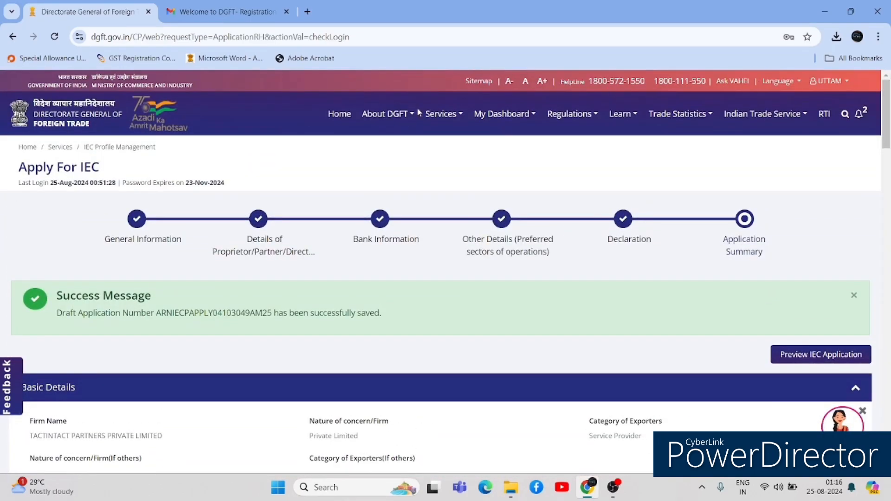
{"action": "left_click", "coordinate": [331, 114]}
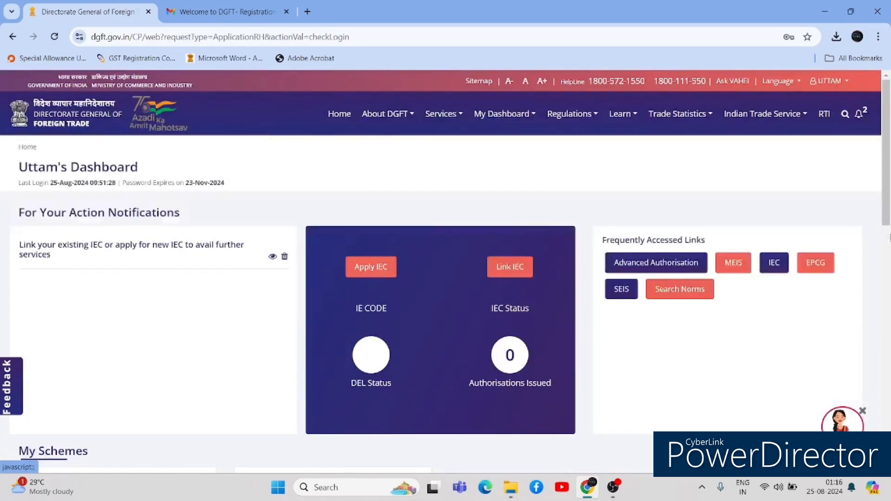
{"action": "scroll", "coordinate": [446, 269], "scroll_direction": "down", "scroll_amount": 10}
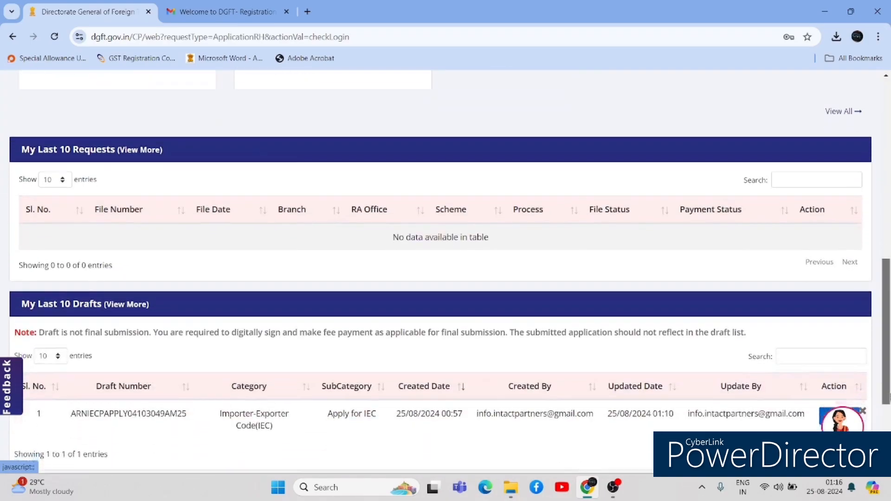
{"action": "scroll", "coordinate": [843, 260], "scroll_direction": "down", "scroll_amount": 3}
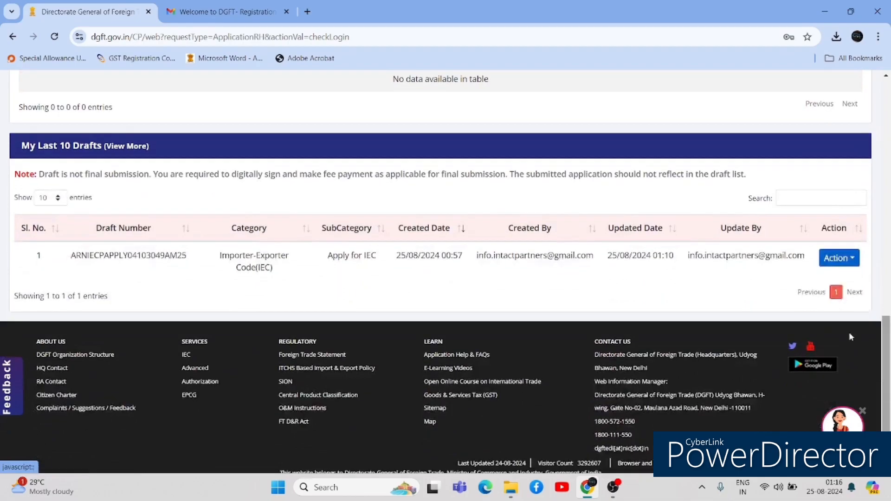
{"action": "left_click", "coordinate": [844, 259]}
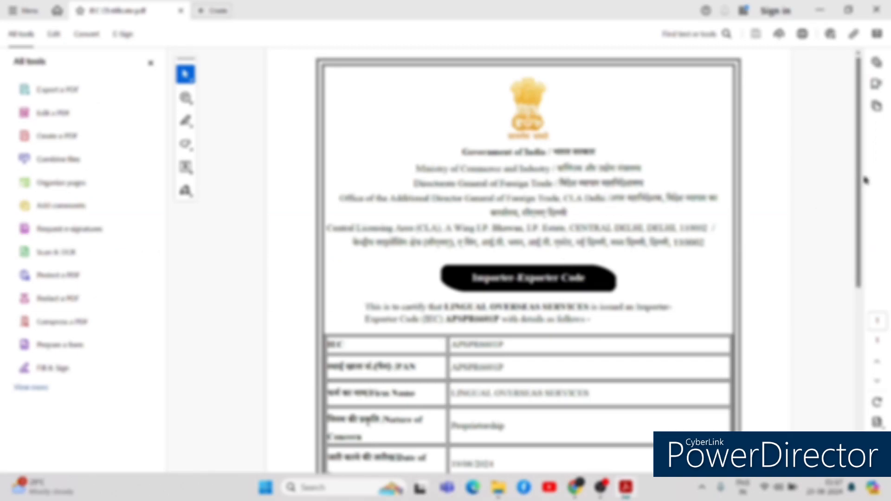
- Scroll through the sample IEC certificate's details table in Adobe Acrobat
{"action": "scroll", "coordinate": [862, 239], "scroll_direction": "down", "scroll_amount": 3}
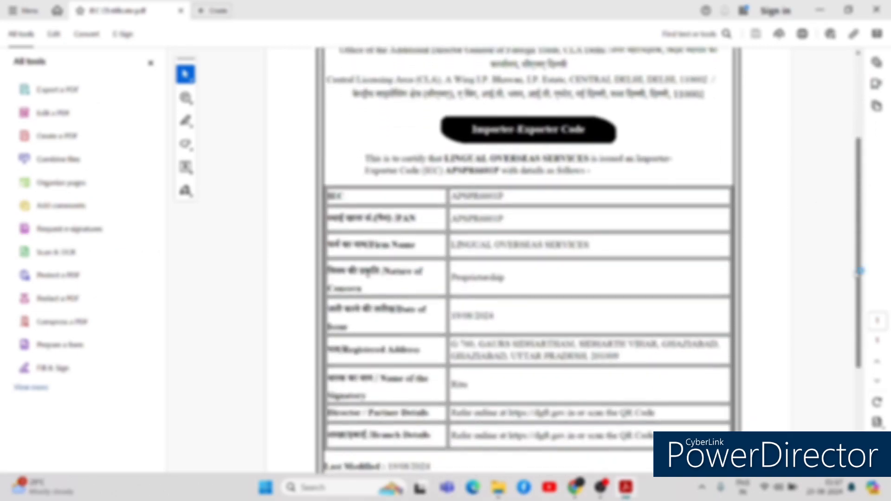